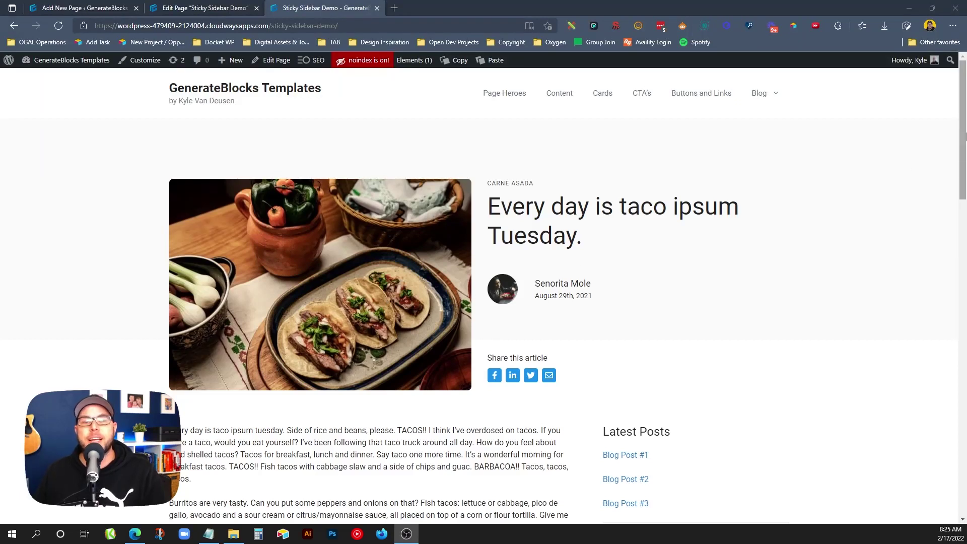
Scroll down the finished sticky-sidebar demo page on the front end
drag(965, 132, 961, 181)
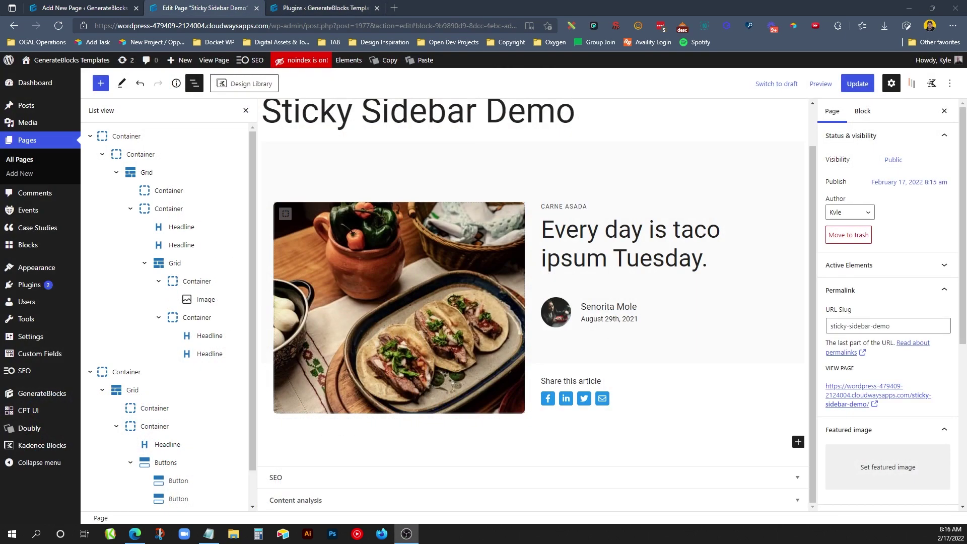
scroll(440, 249, up, 2)
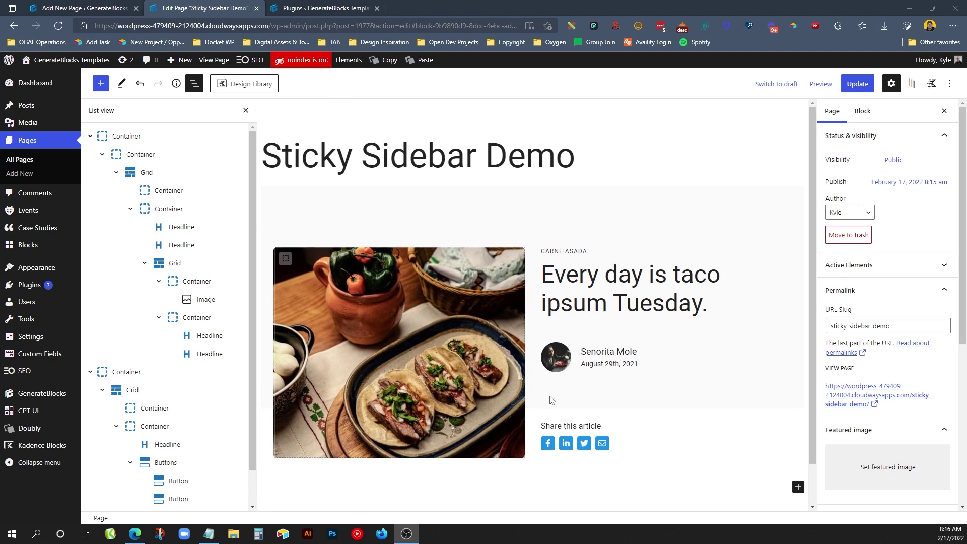
scroll(604, 423, down, 2)
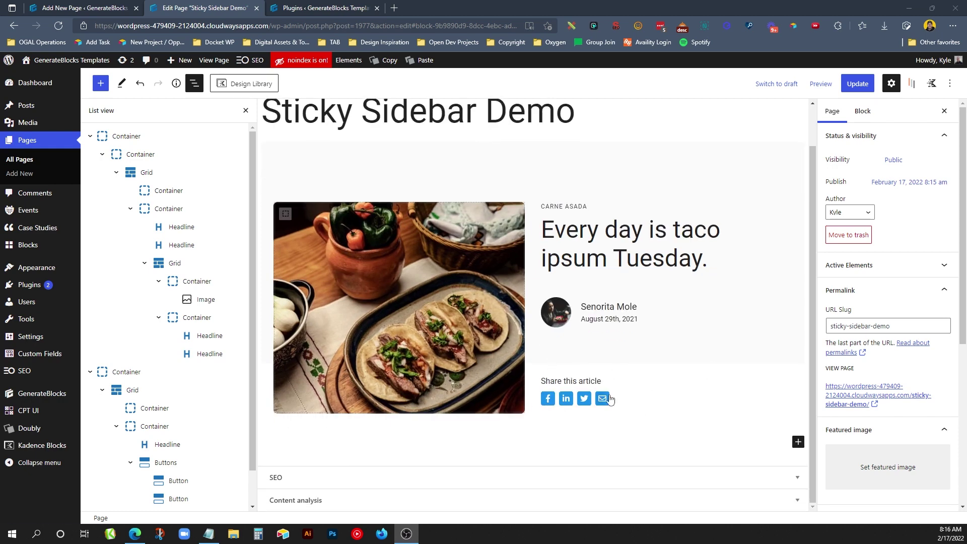
Add a Container below the hero with padding 60/24/60/24 (top, right, bottom, left)
click(564, 436)
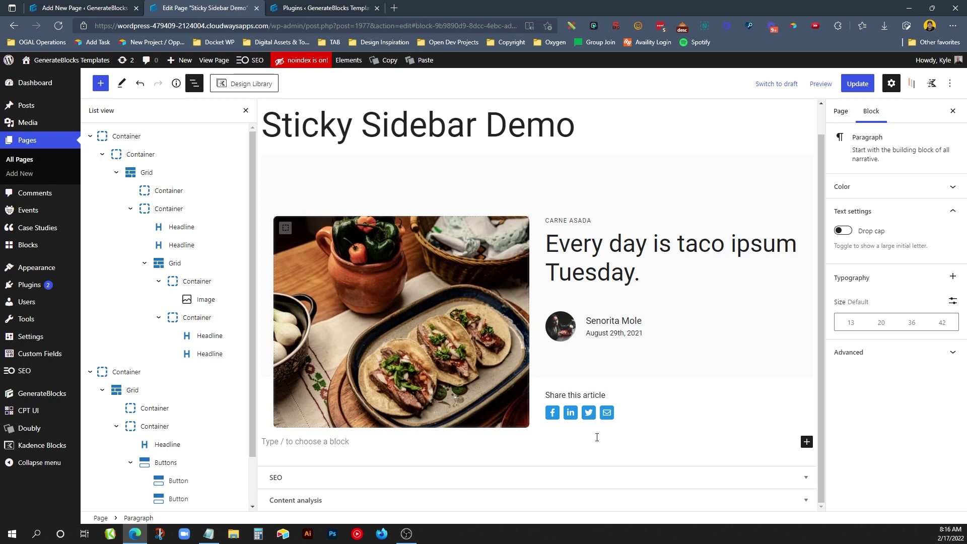
text(/)
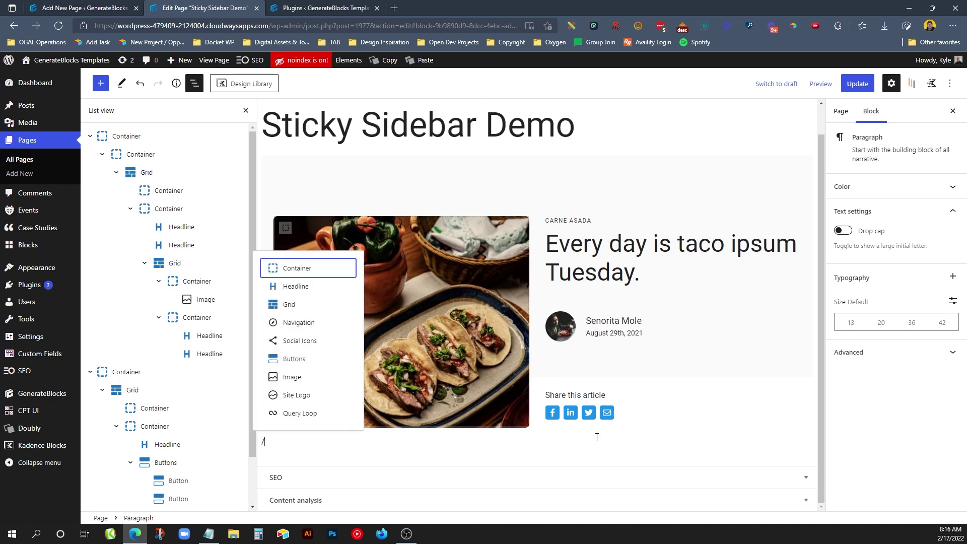
click(342, 271)
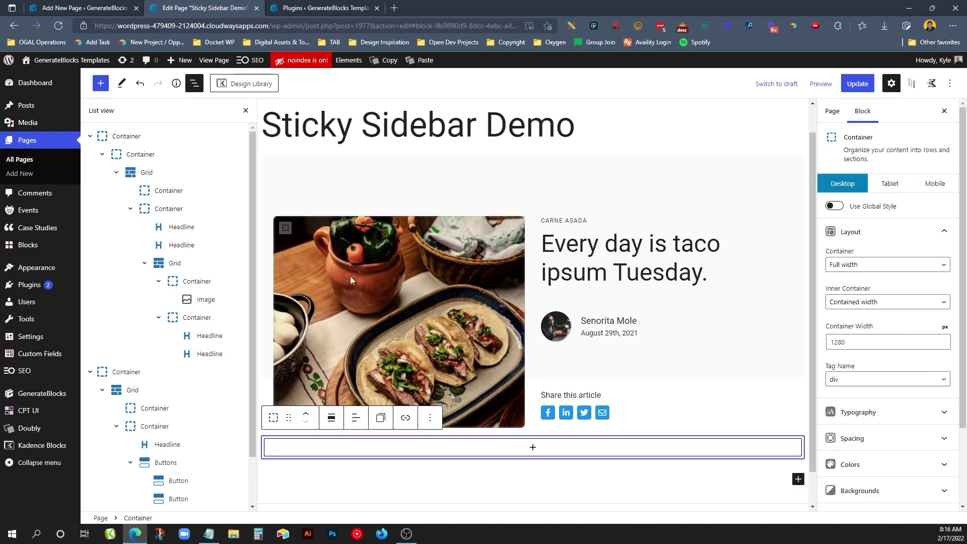
click(852, 439)
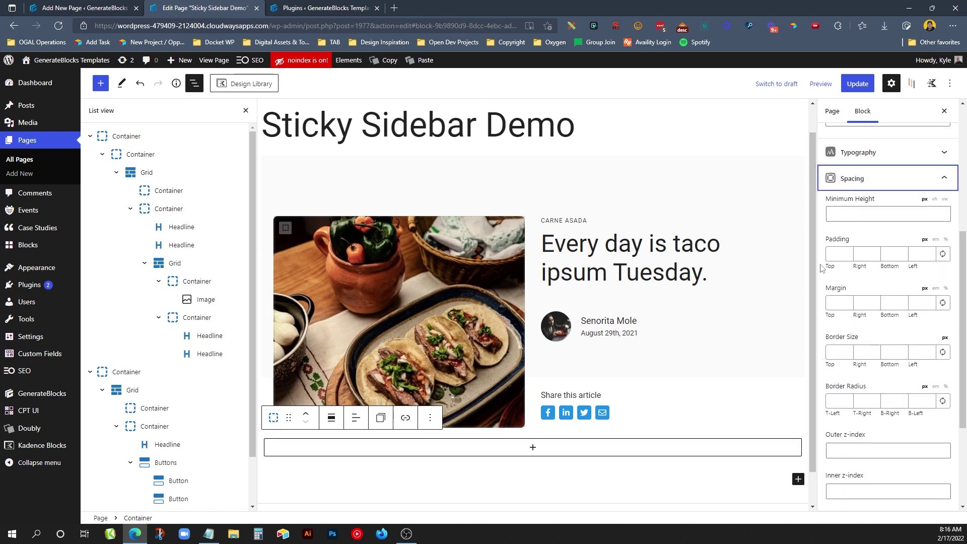
click(837, 254)
text(60)
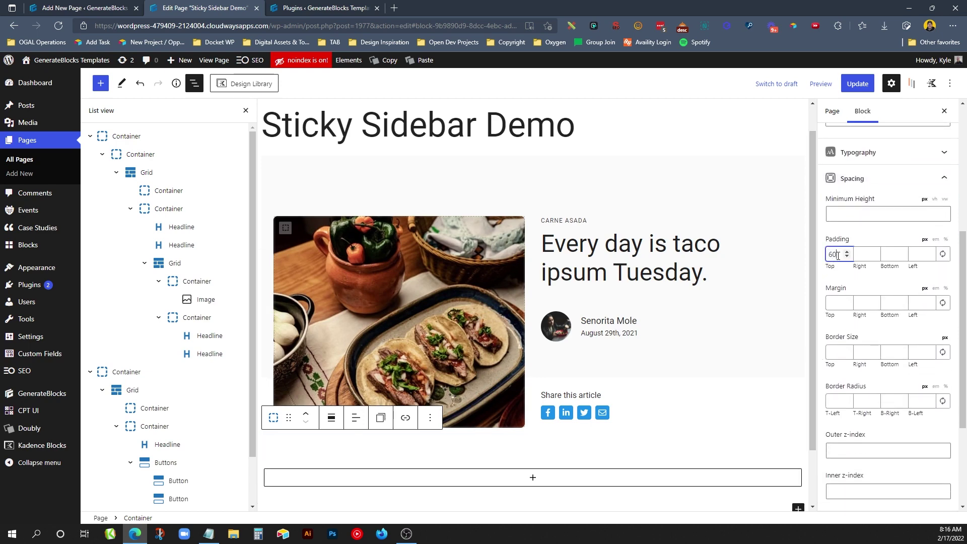
key(Tab)
text(24)
key(Tab)
text(60)
key(Tab)
text(24)
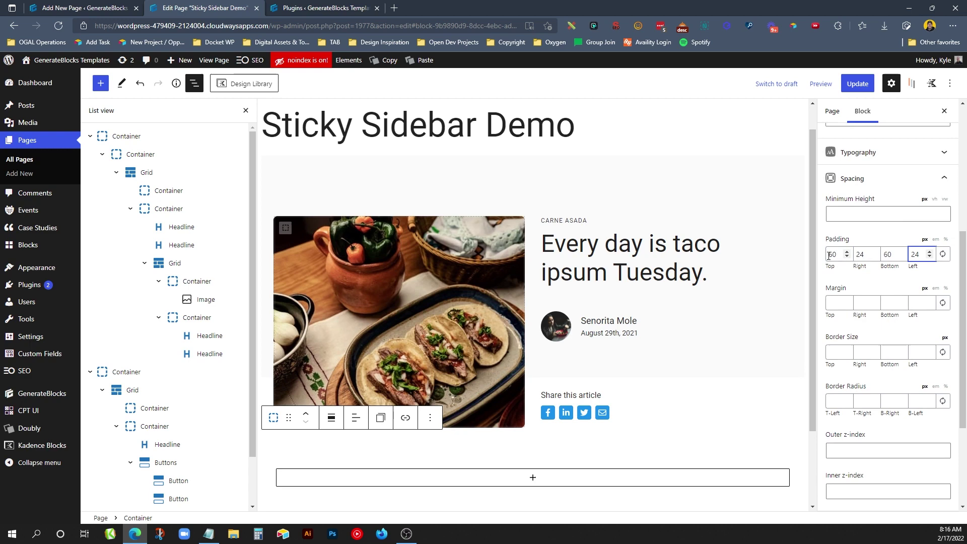
Insert a Grid with two equal columns inside the new container
scroll(609, 363, down, 2)
click(556, 381)
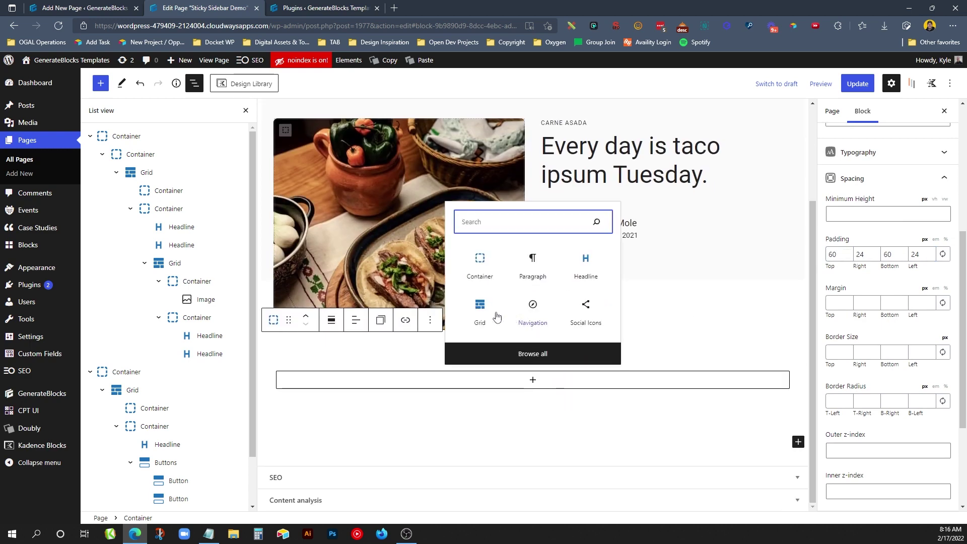
click(480, 309)
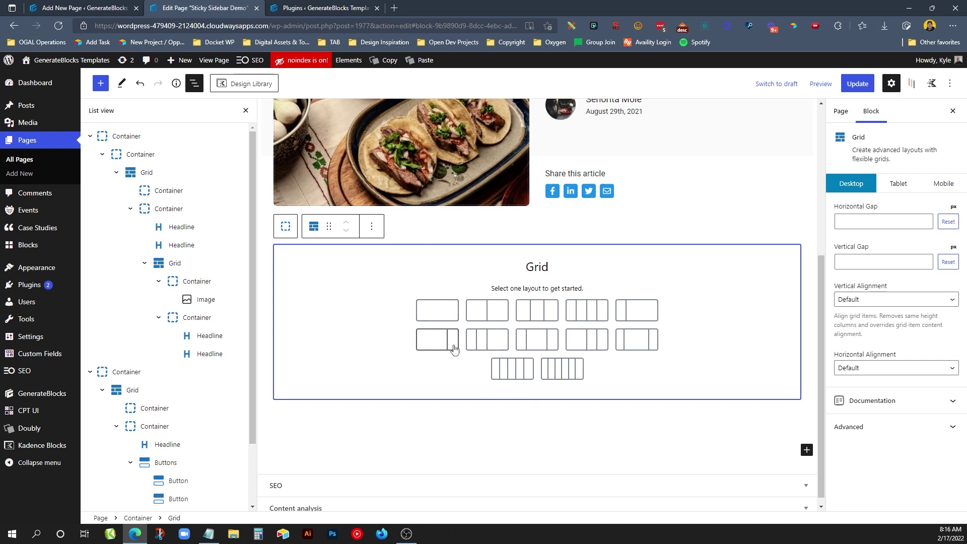
click(493, 310)
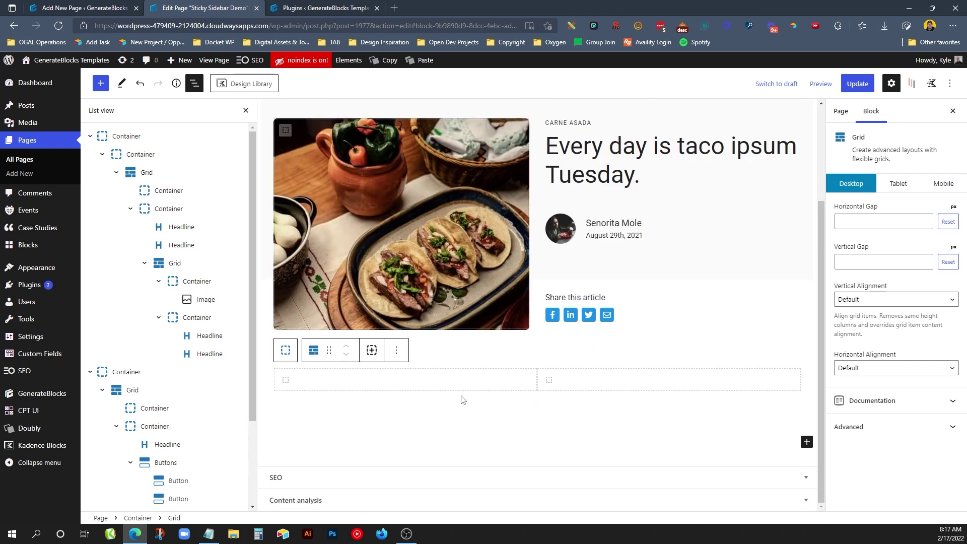
Make the columns 66% and 33% wide with a 60 px horizontal gap
click(493, 380)
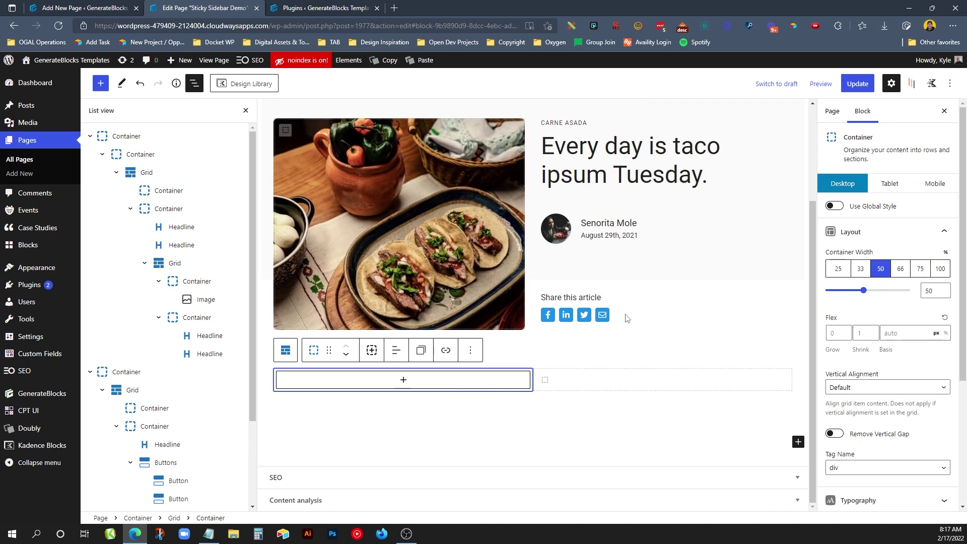
click(901, 269)
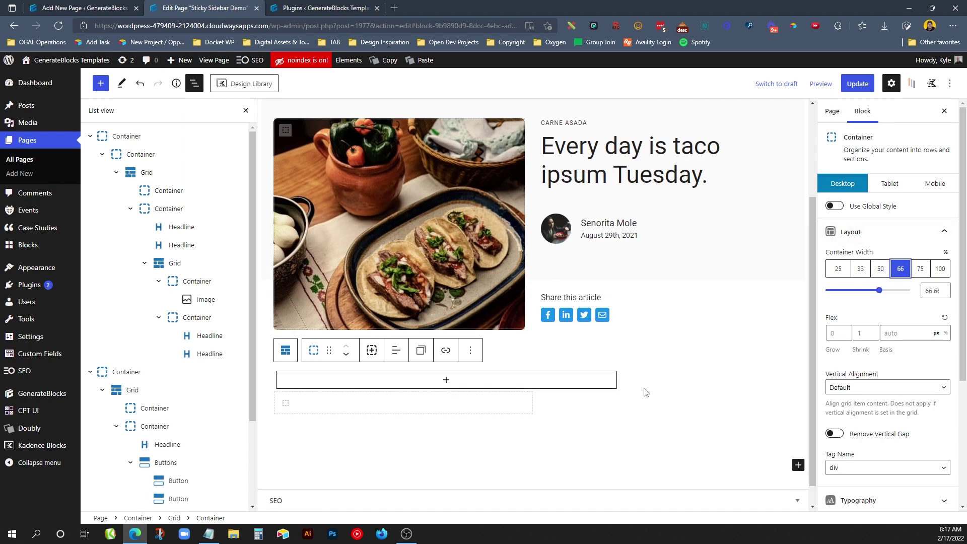
click(482, 400)
click(861, 268)
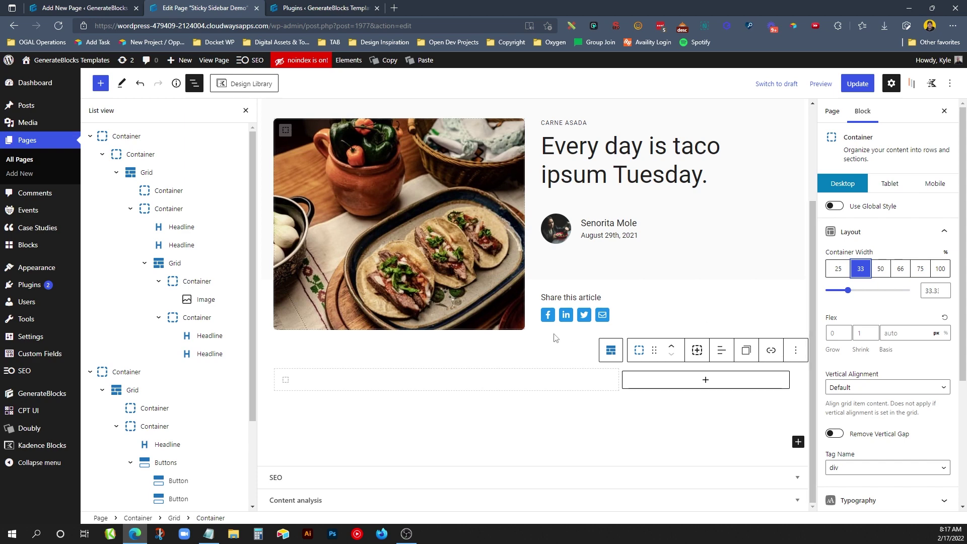
click(611, 350)
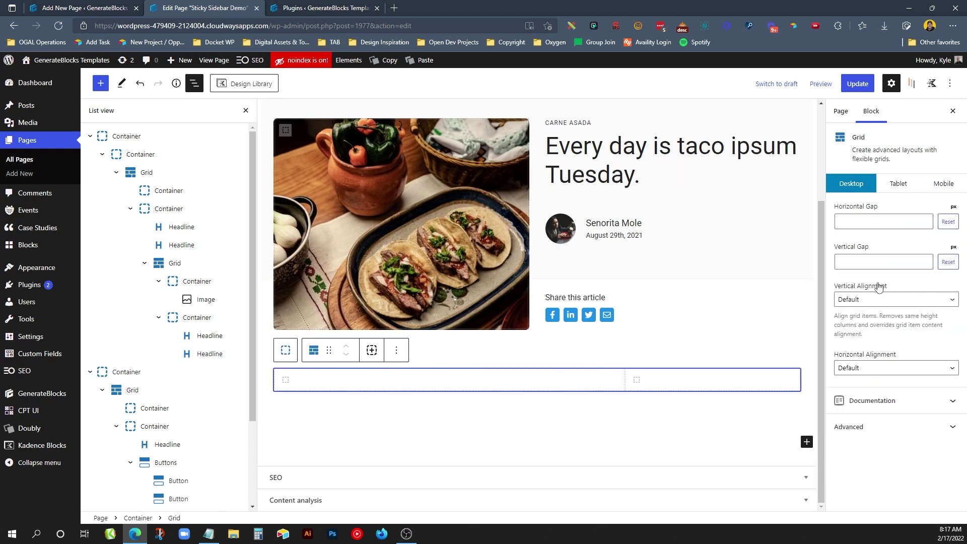
click(852, 219)
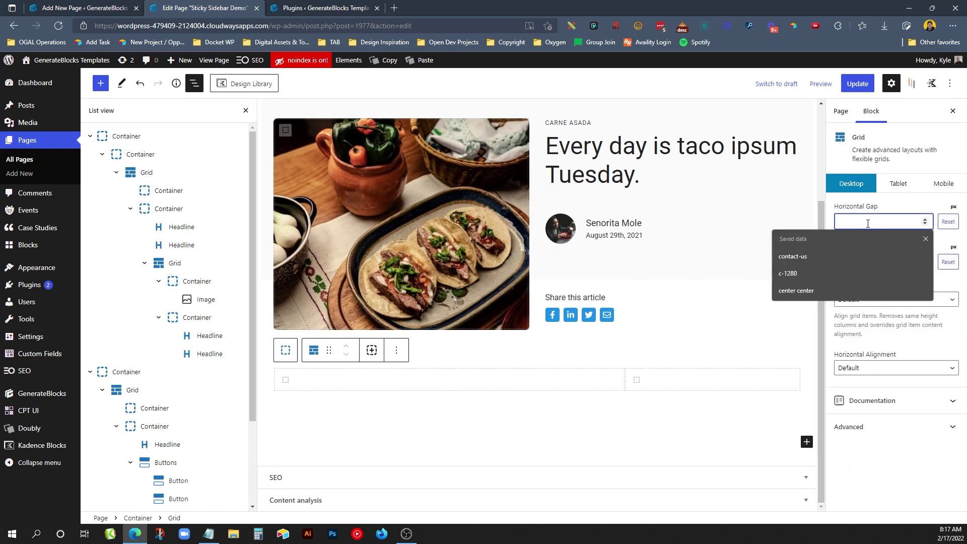
text(60)
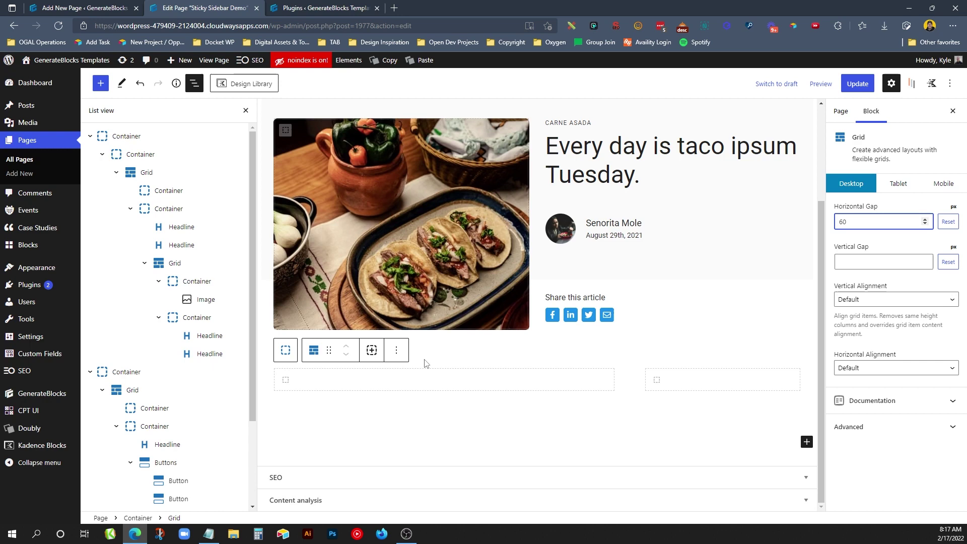
Add a paragraph to the left column and generate eight taco ipsum paragraphs using .taco and .taco4
click(432, 387)
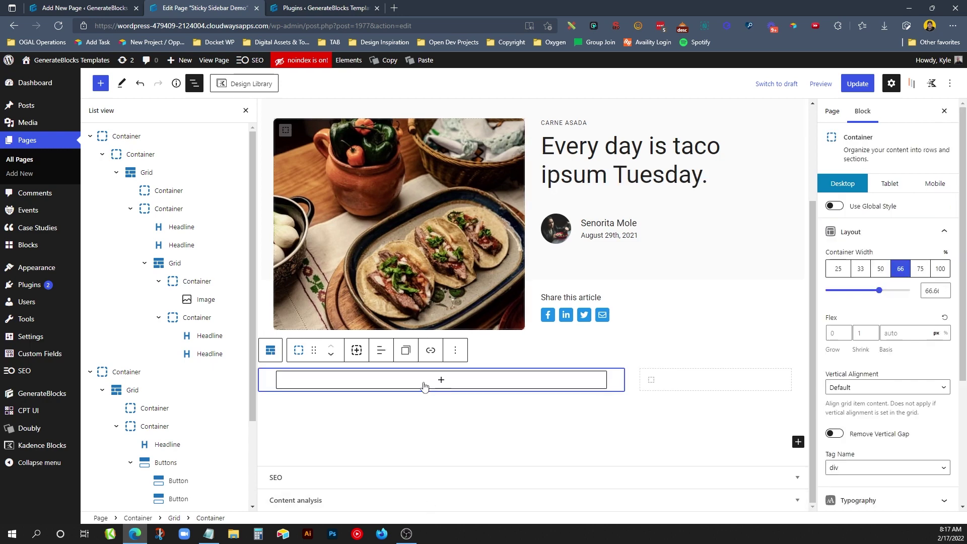
click(425, 385)
click(440, 267)
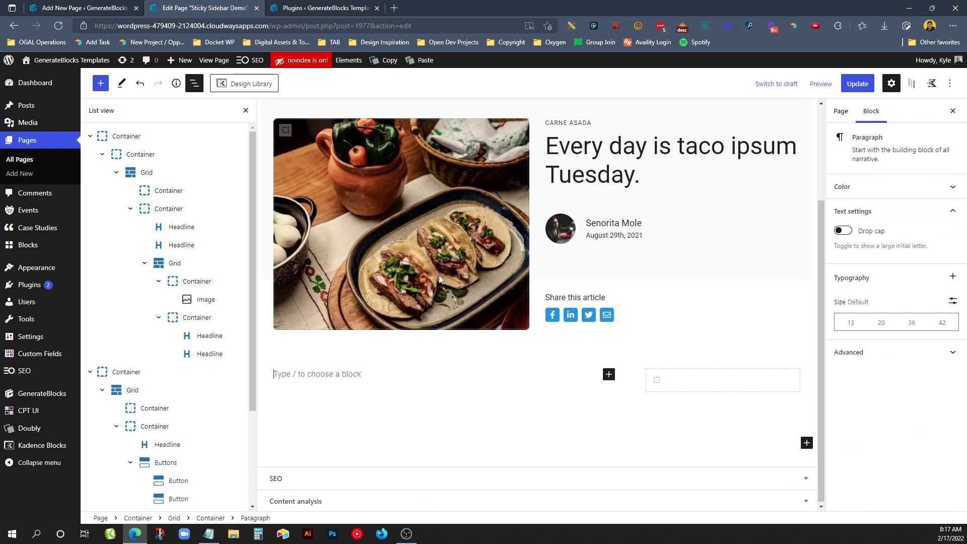
text(.tacos. Give me all your tacos. It’s taco time all the time. Give me all your tacos.)
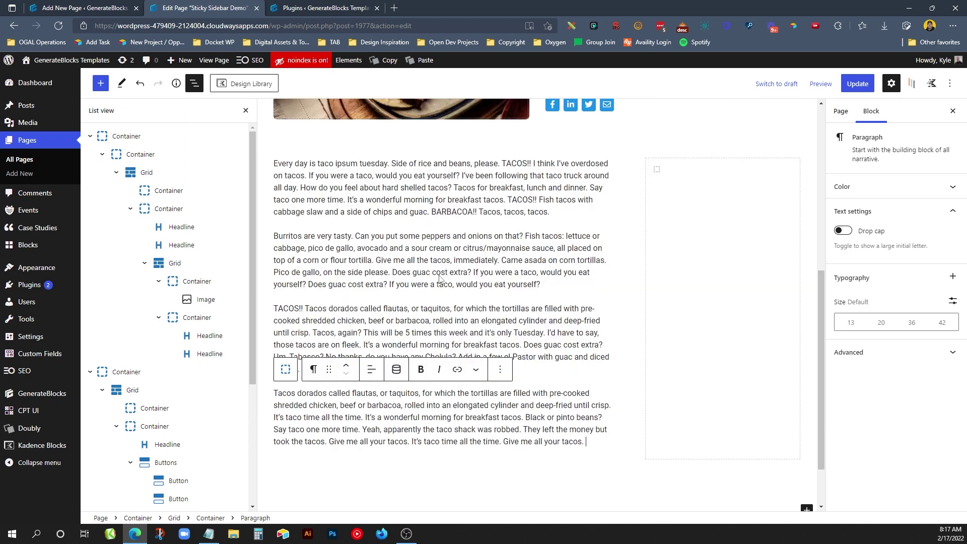
key(Return)
key(Return)
text(.t)
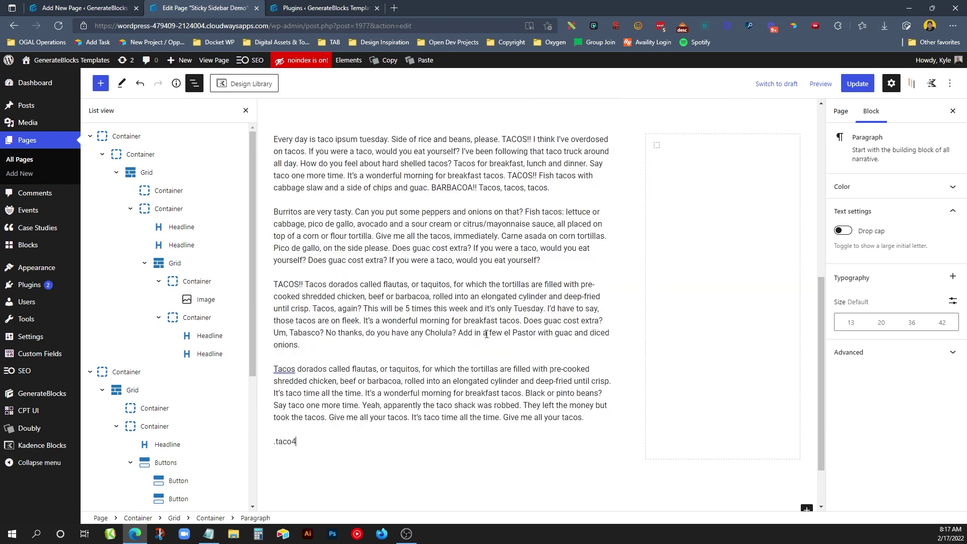
text(aco4)
key(Return)
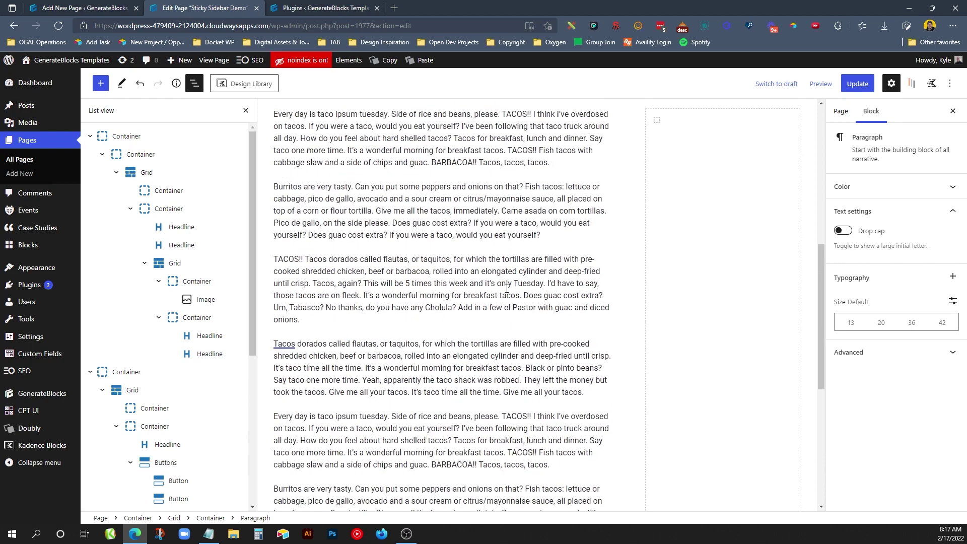
scroll(509, 288, up, 7)
scroll(508, 287, down, 5)
scroll(508, 292, down, 1)
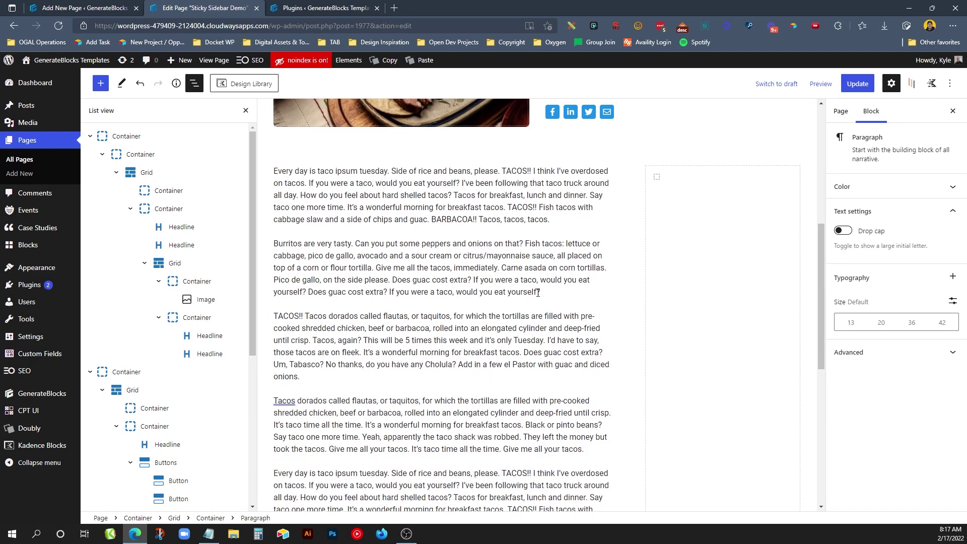
Insert a Container block into the narrow right grid column
click(692, 249)
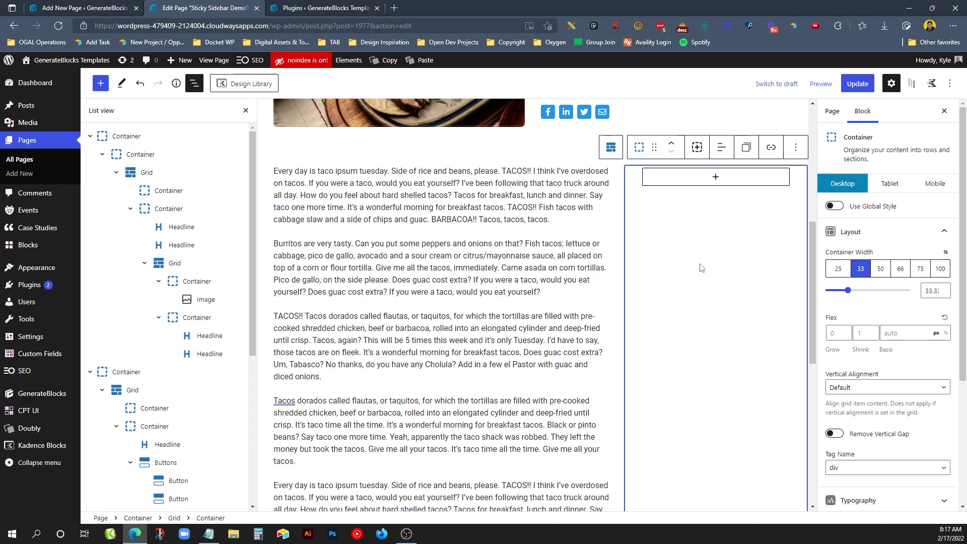
click(715, 177)
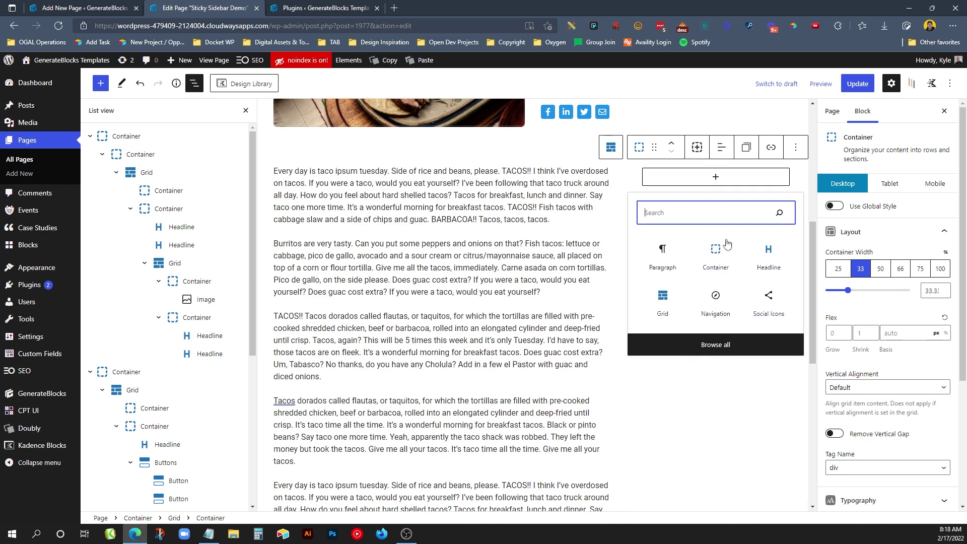
click(725, 260)
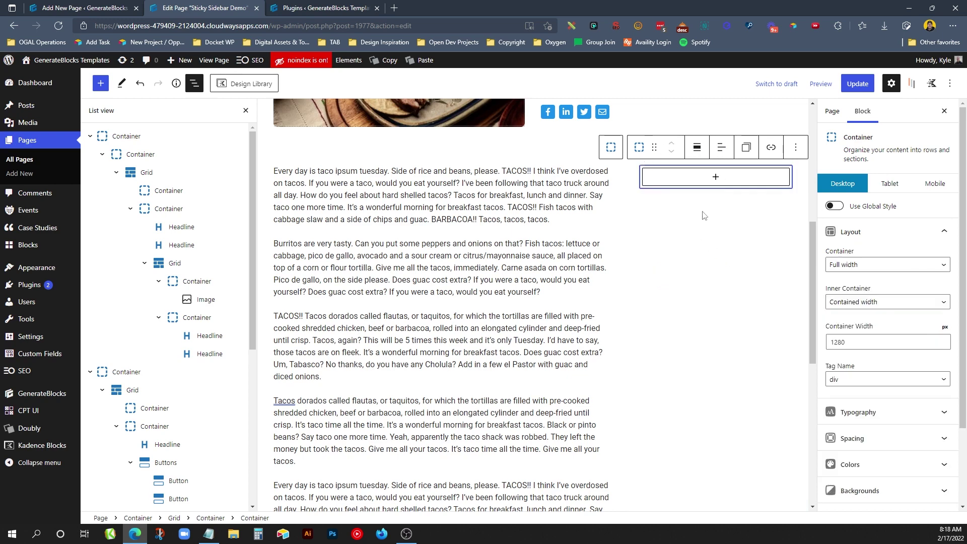
scroll(199, 413, down, 5)
scroll(199, 413, down, 1)
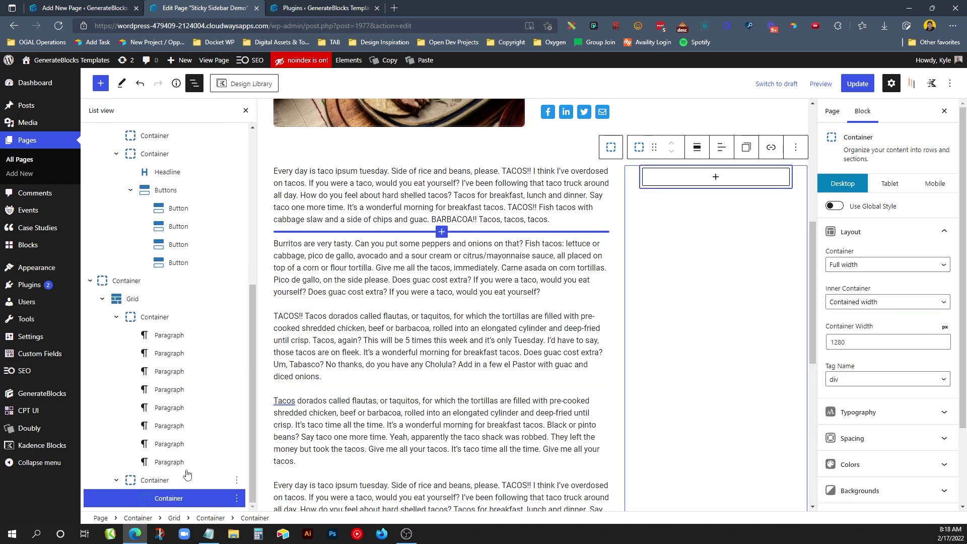
Select the nested inner Container inside the sidebar column in List View
click(146, 481)
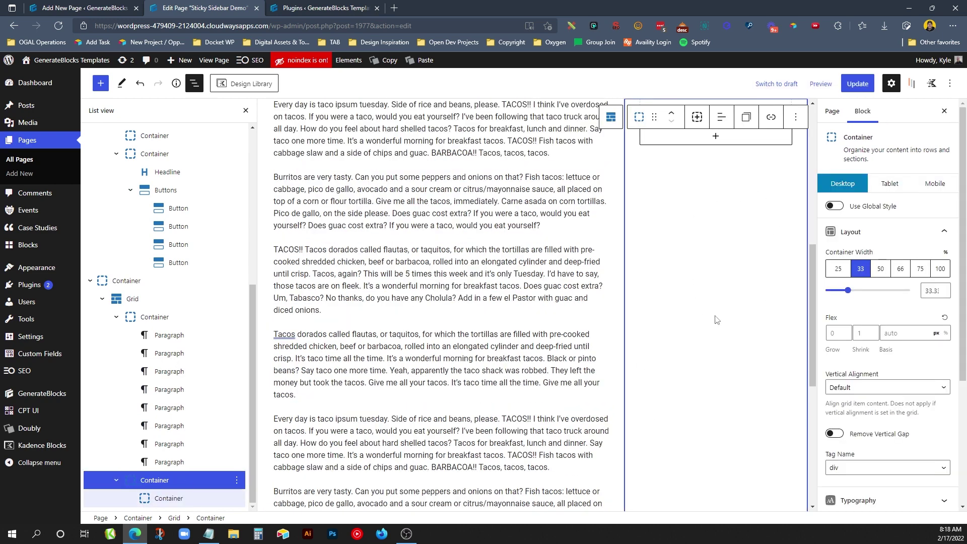
click(169, 498)
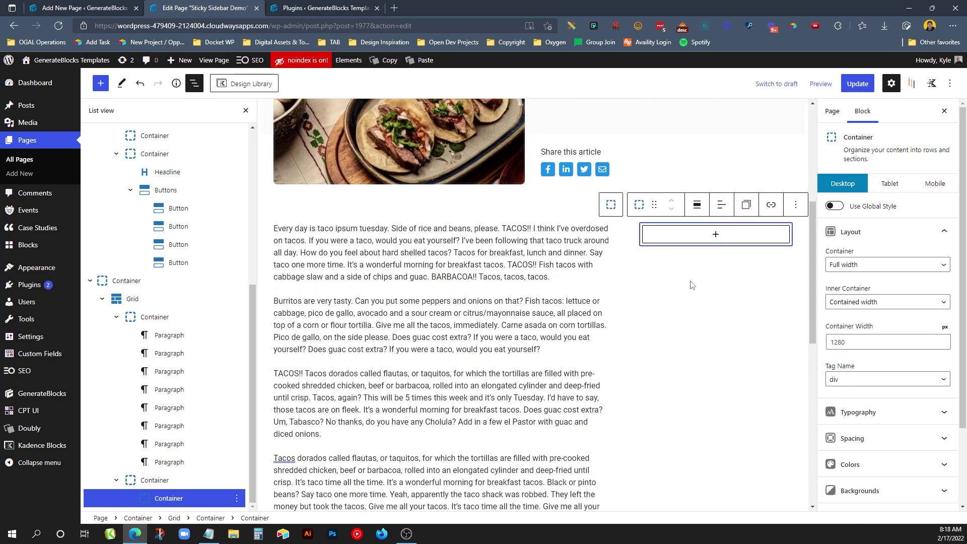
click(166, 487)
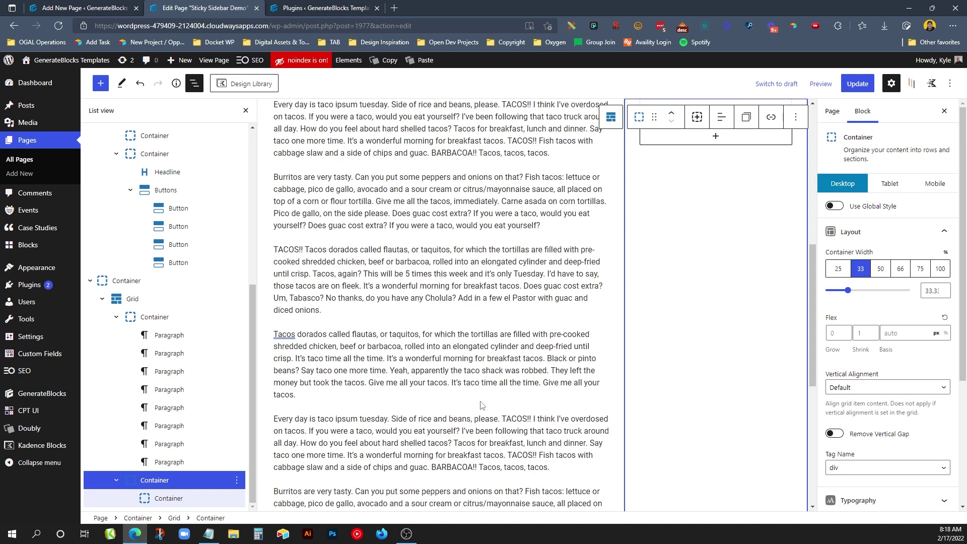
click(148, 500)
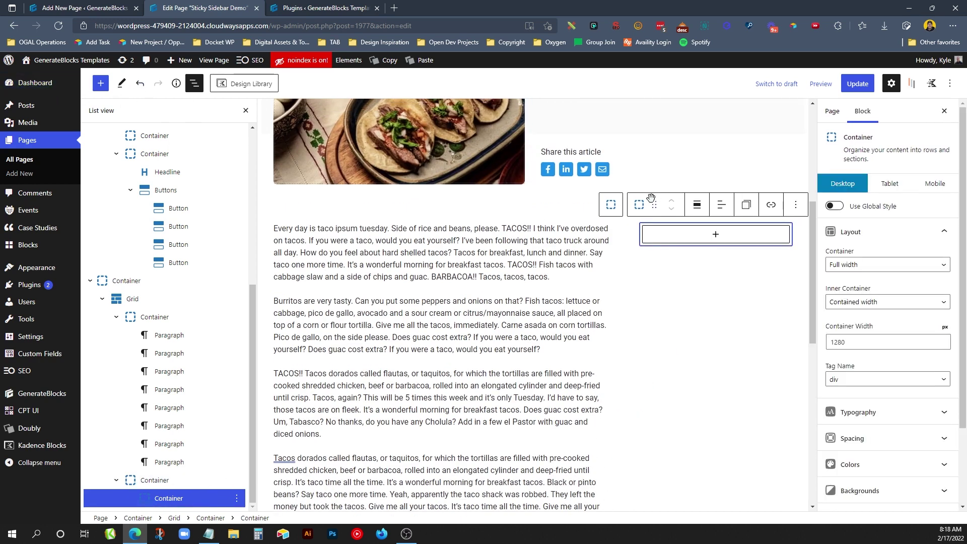
Add an H3 headline reading 'Latest Posts' to the sidebar container
click(709, 234)
click(769, 315)
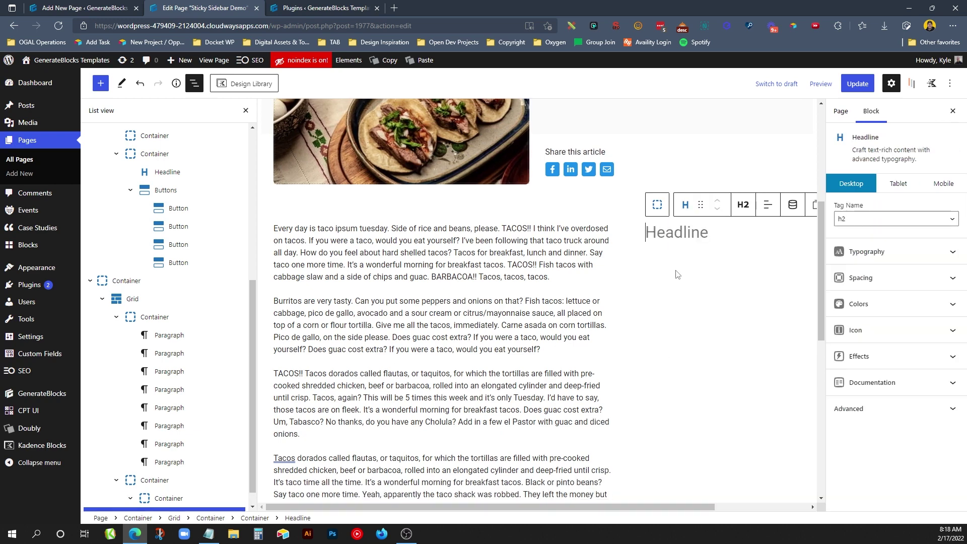
click(743, 204)
click(765, 273)
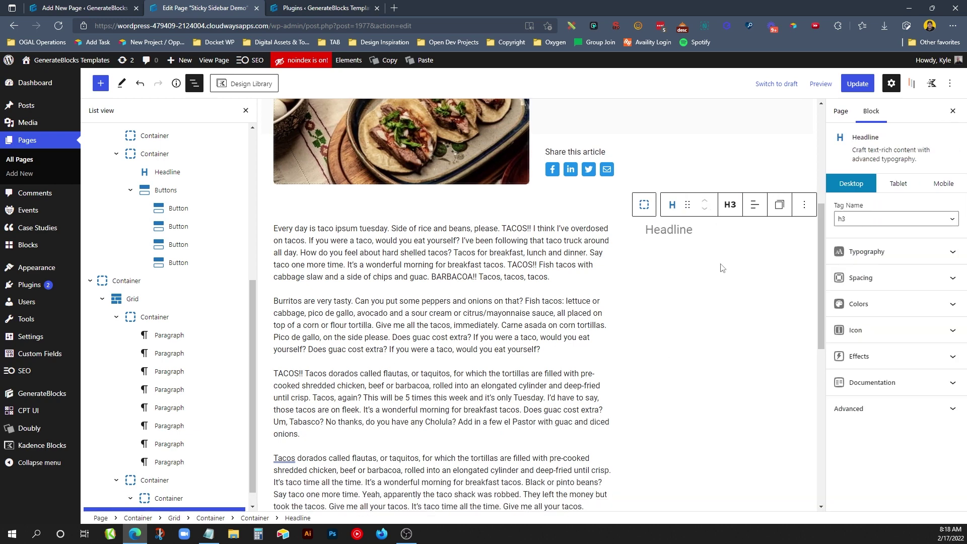
text(Latest Posts)
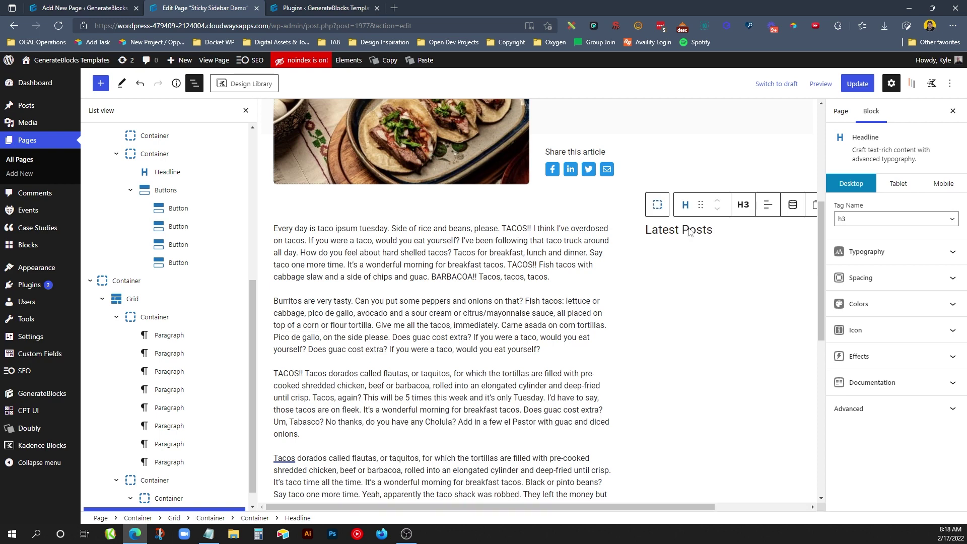
Add three paragraphs below it: Blog Post #1, Blog Post #2 and Blog Post #3
key(Return)
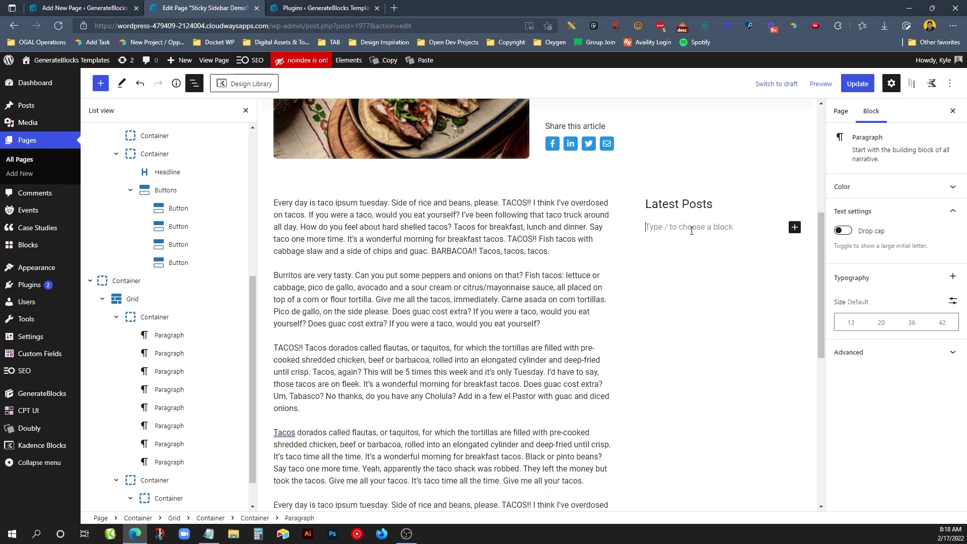
text(Blog Post #1)
key(Return)
text(Blog )
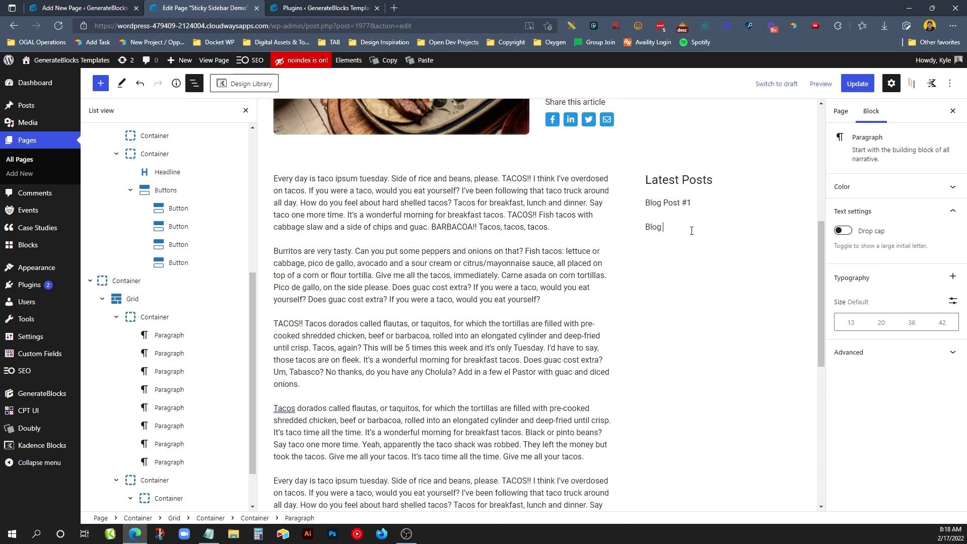
text(Post #2)
key(Return)
text(Blog Pos)
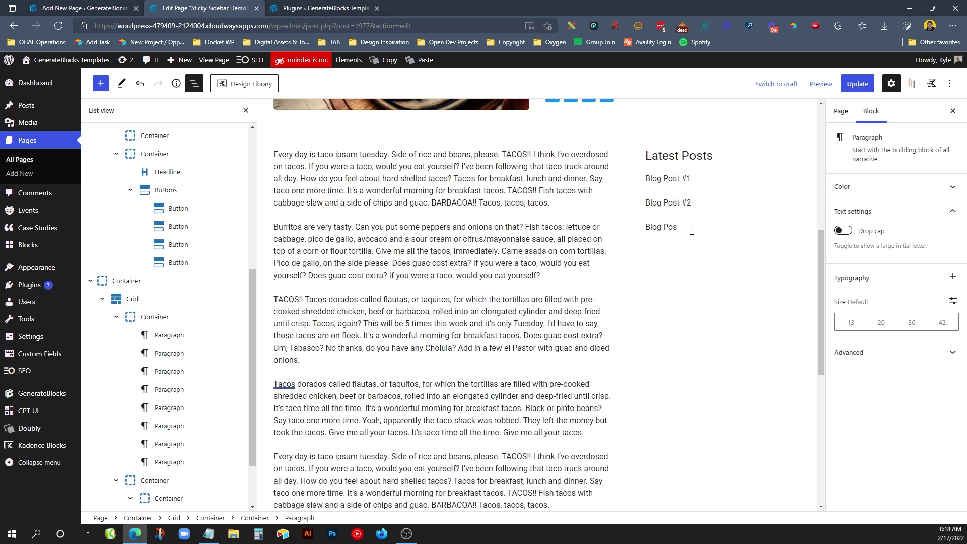
text(t #3)
Link each of the three Blog Post items to #
triple_click(672, 179)
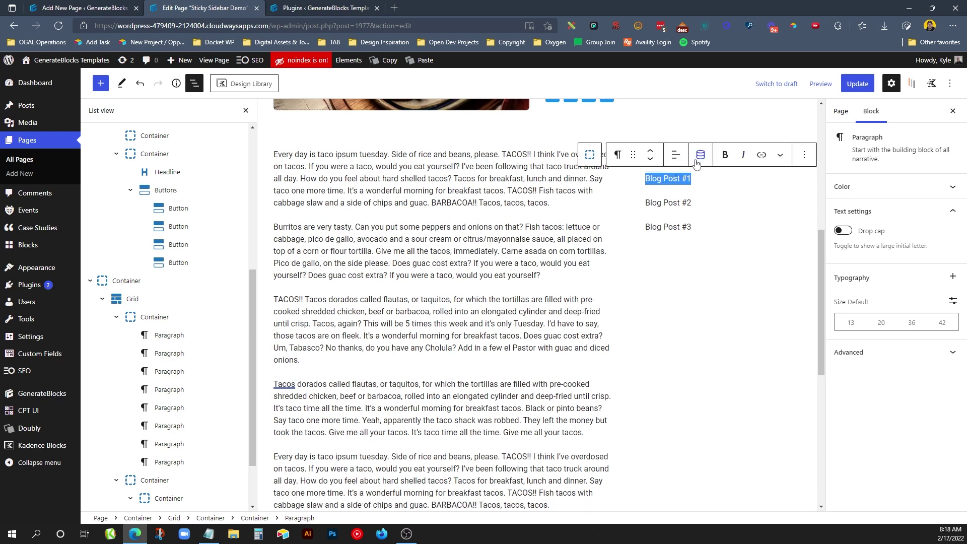
click(761, 155)
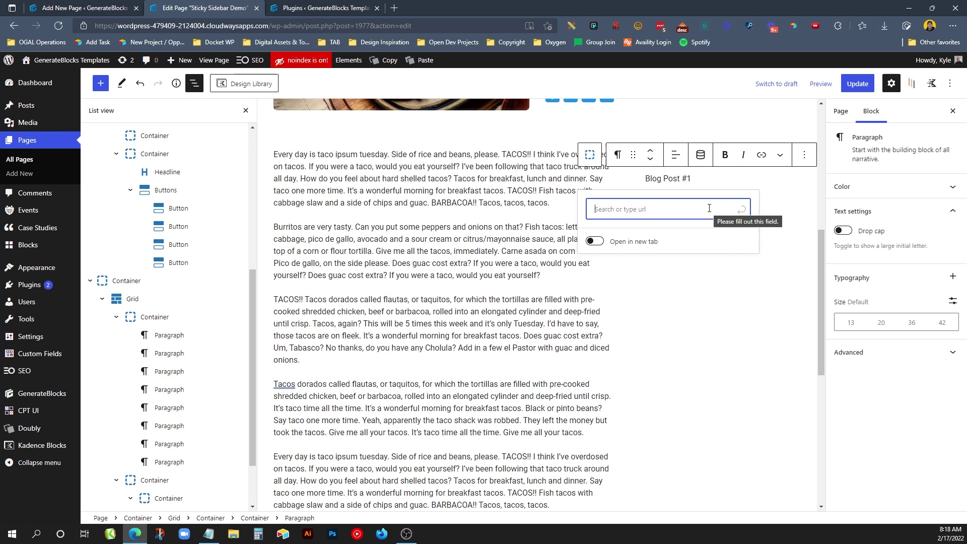
text(#)
click(741, 209)
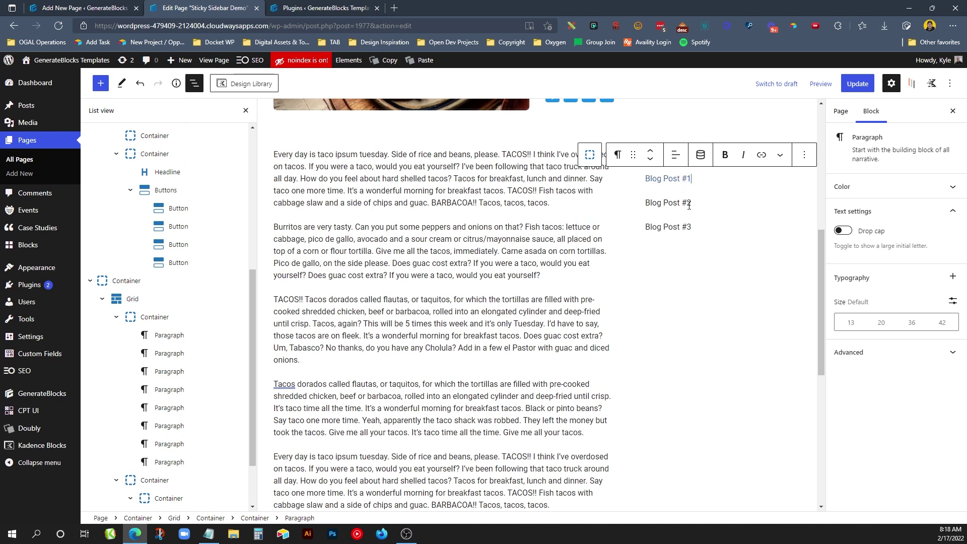
drag(689, 205, 645, 203)
click(761, 178)
text(#)
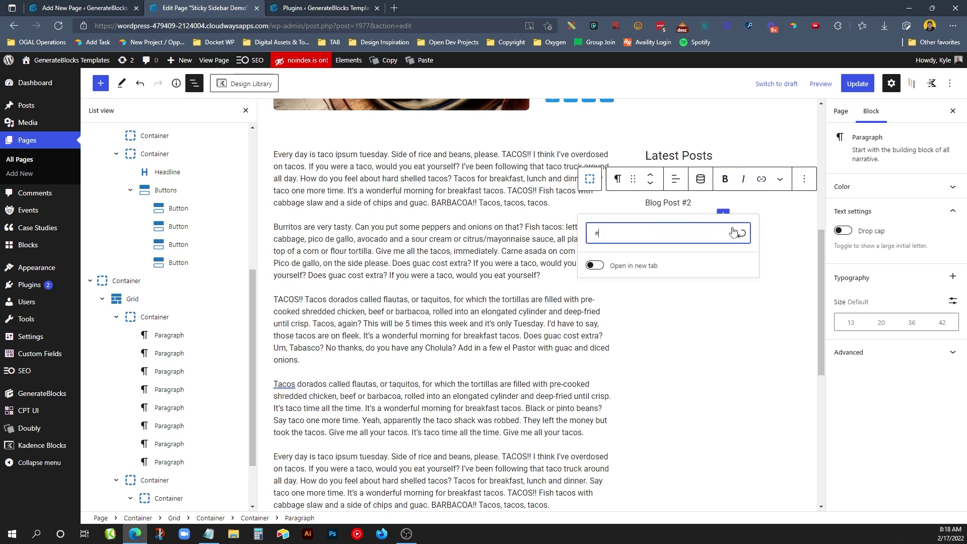
click(735, 233)
triple_click(675, 231)
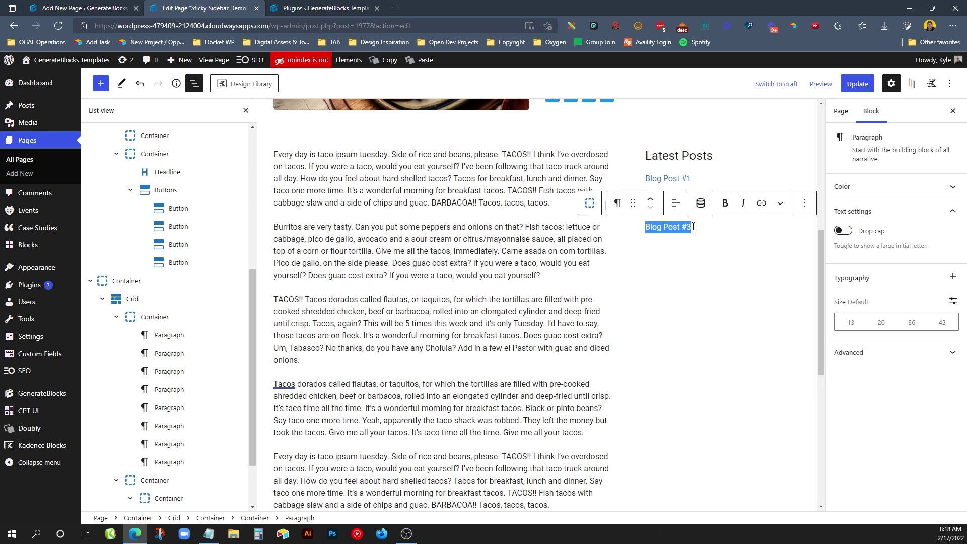
click(761, 203)
text(#)
click(740, 258)
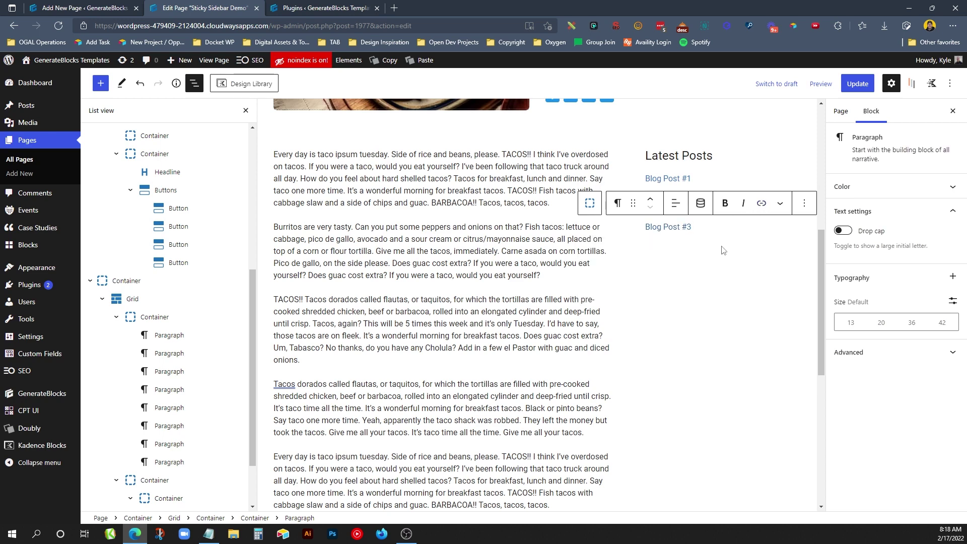
click(723, 251)
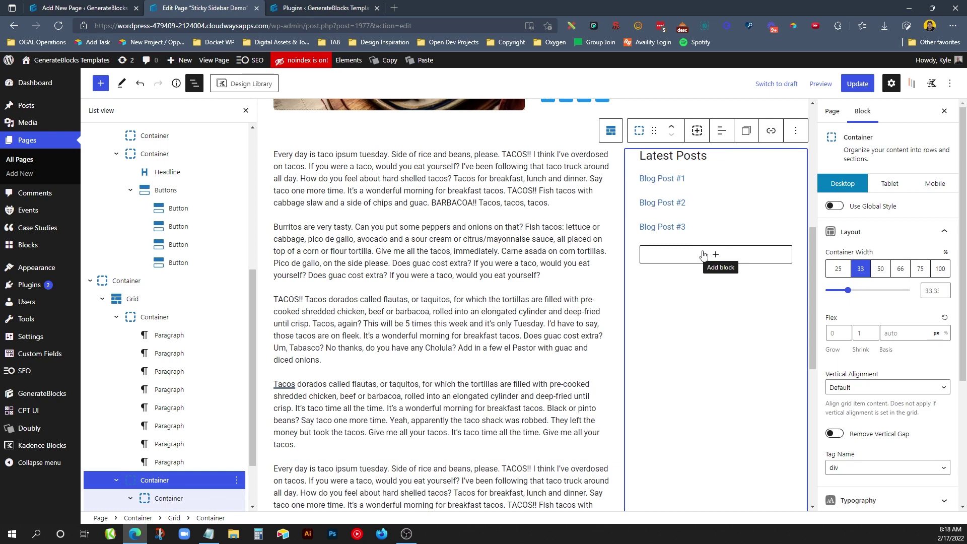
Add a new Container below the sidebar's post links
scroll(191, 418, down, 2)
click(194, 424)
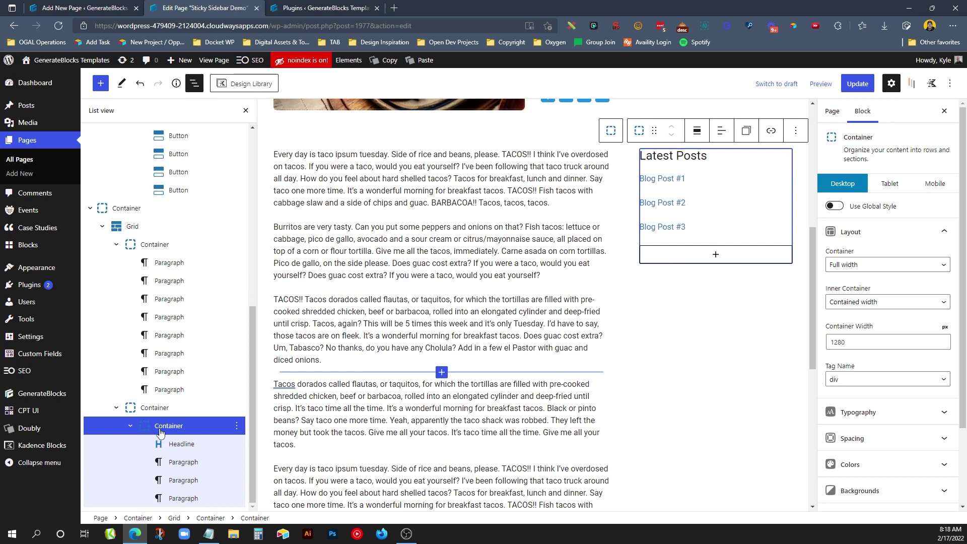
click(715, 254)
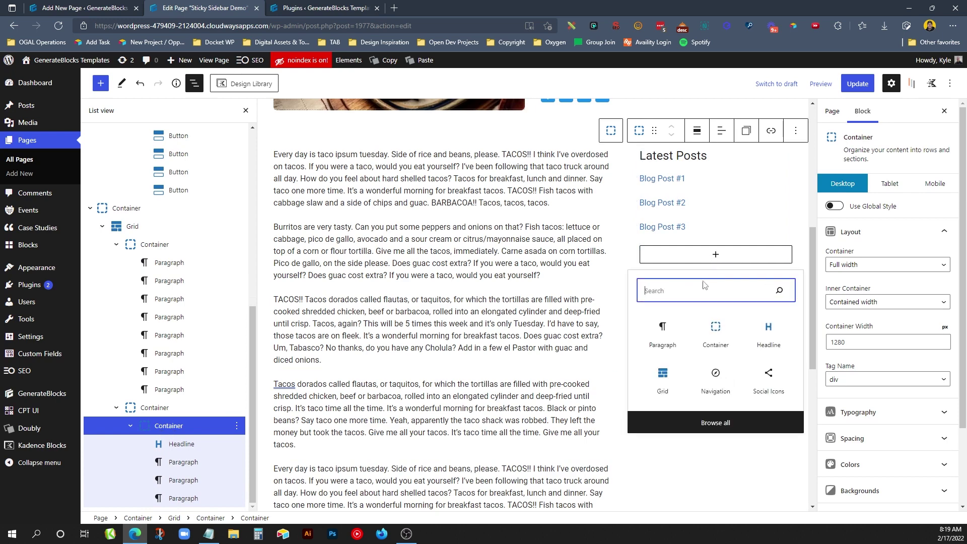
click(716, 333)
Give the new container a light grey background colour from the palette
scroll(886, 364, down, 1)
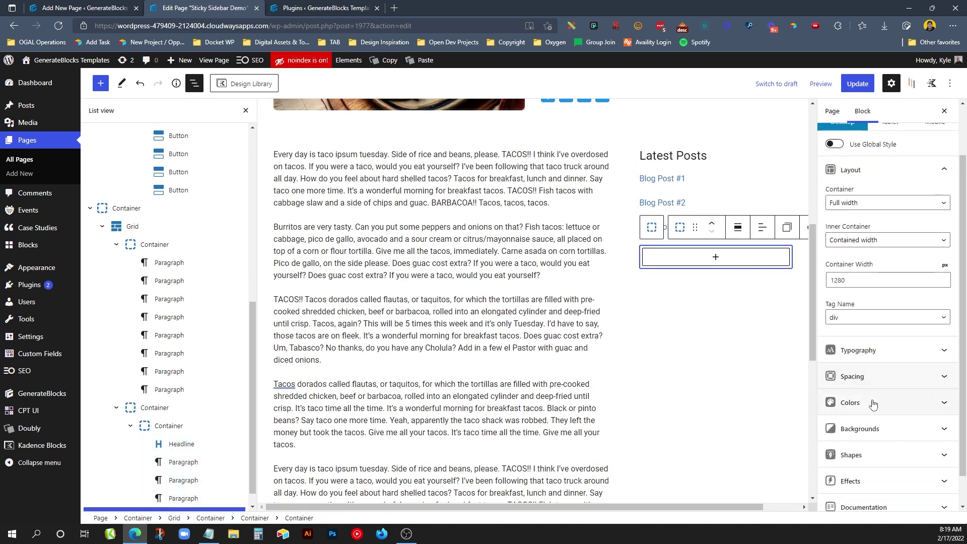
click(873, 403)
click(943, 448)
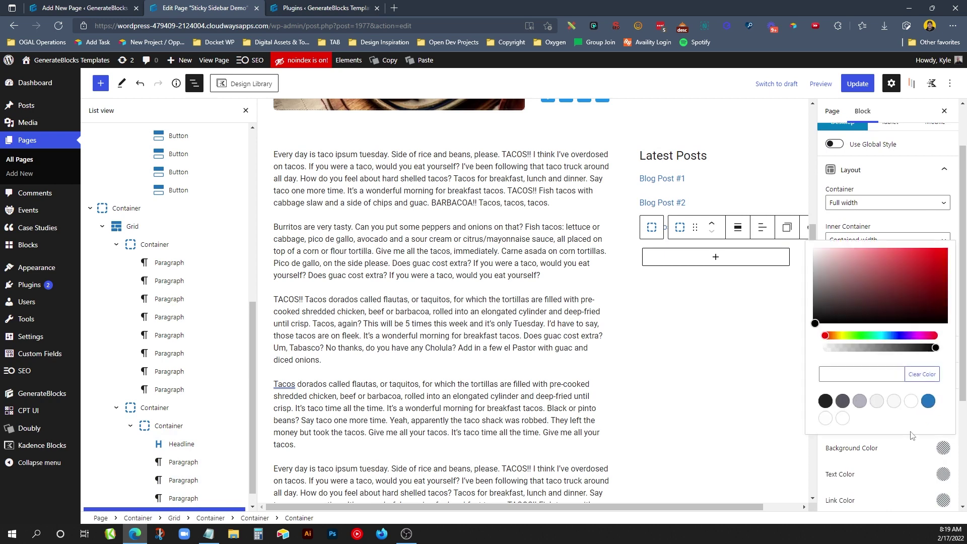
click(894, 402)
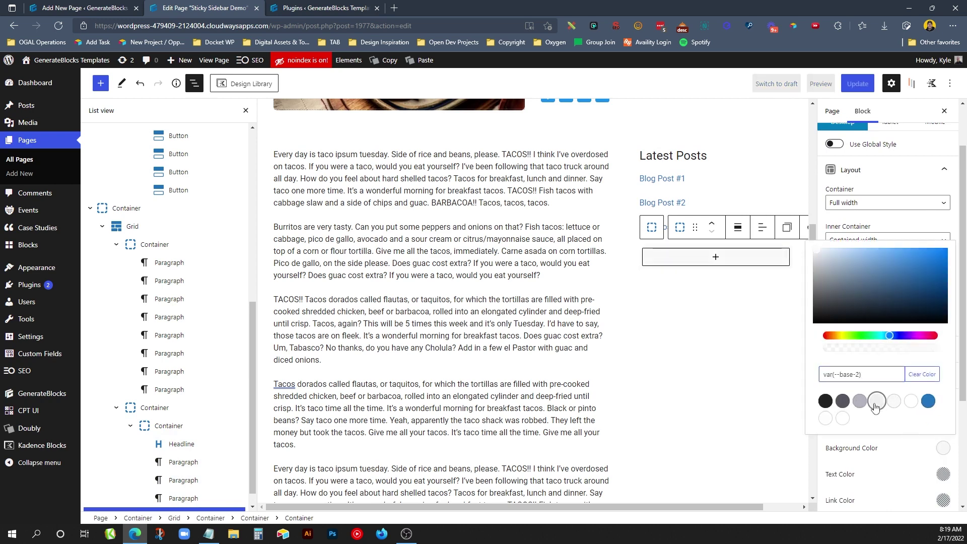
click(877, 401)
click(848, 436)
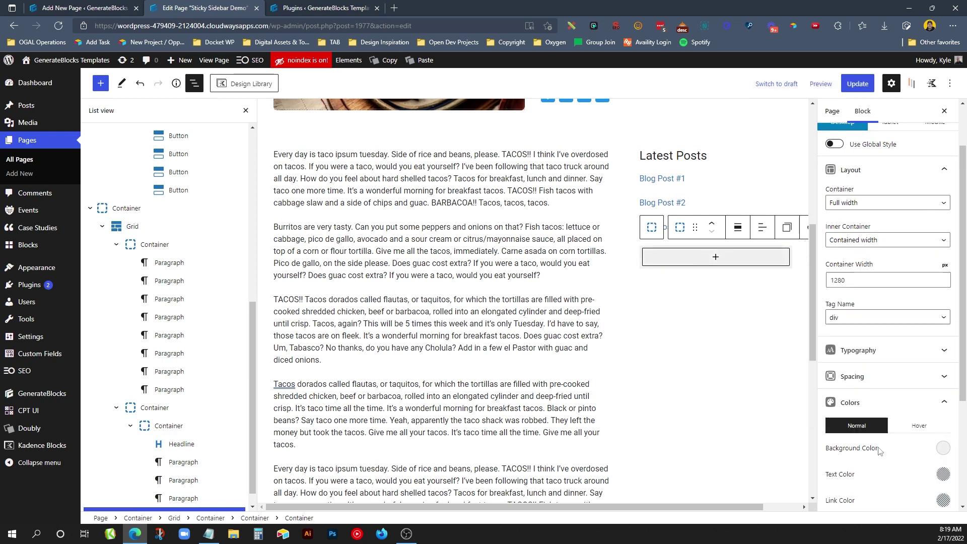
Set the container's linked padding to 24 px on all sides
click(852, 378)
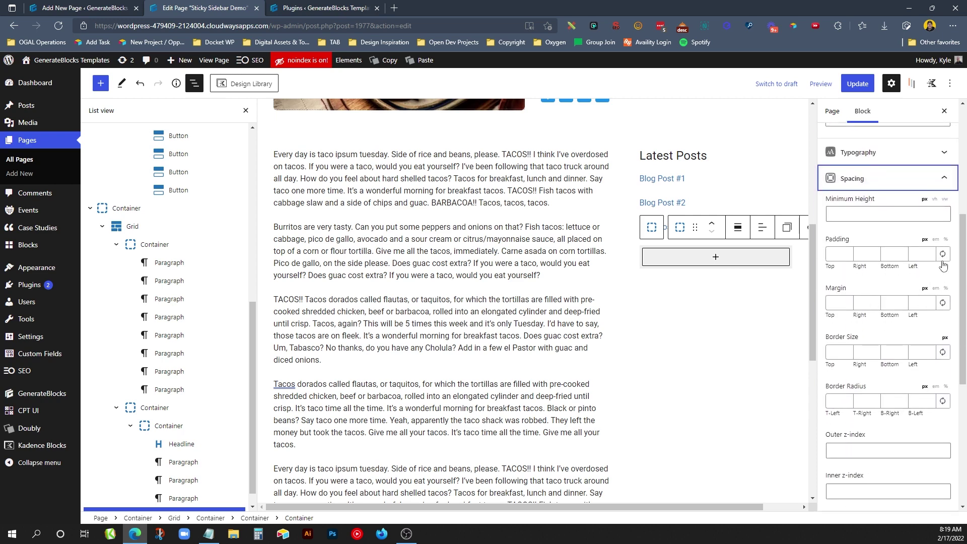
click(942, 256)
click(919, 255)
text(0)
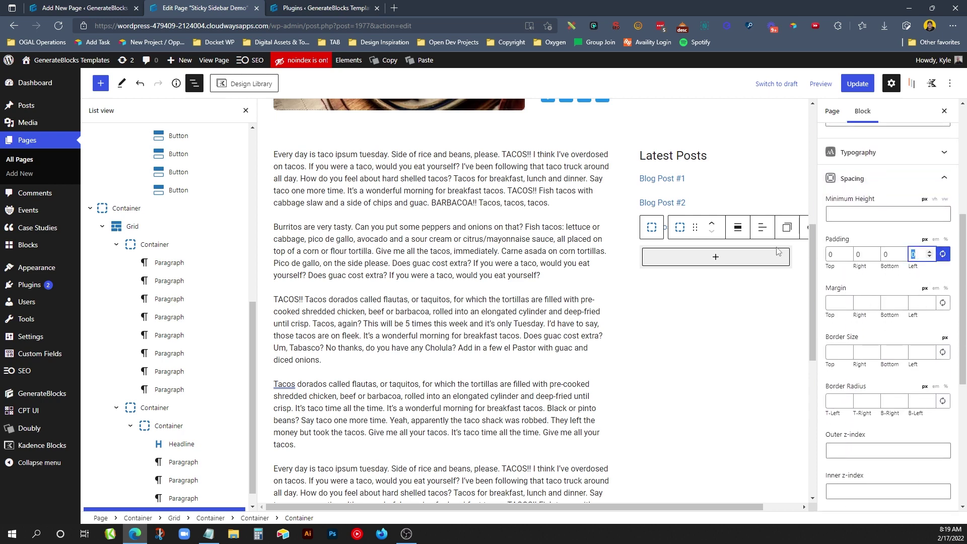
text(24)
Add a centred 'Join Our Community' headline inside the grey box
click(710, 272)
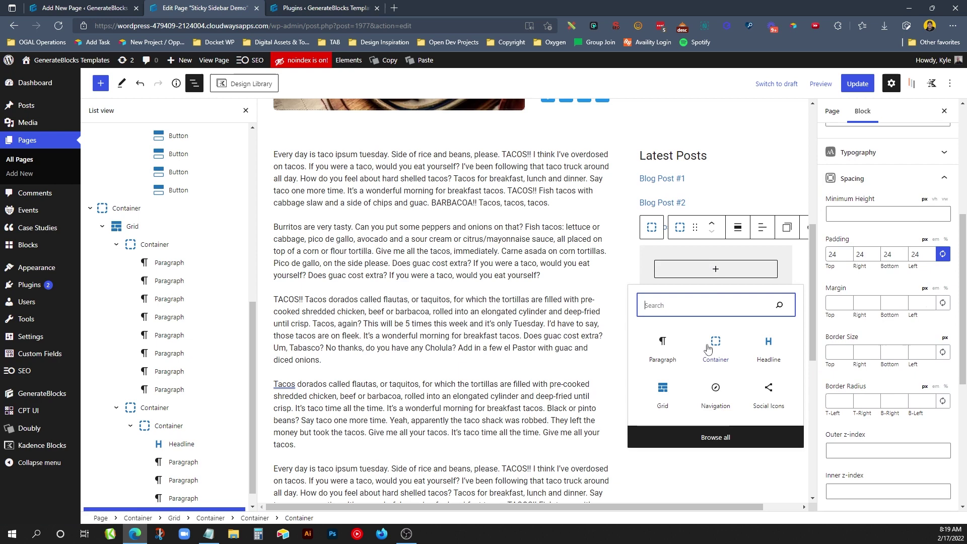
click(764, 350)
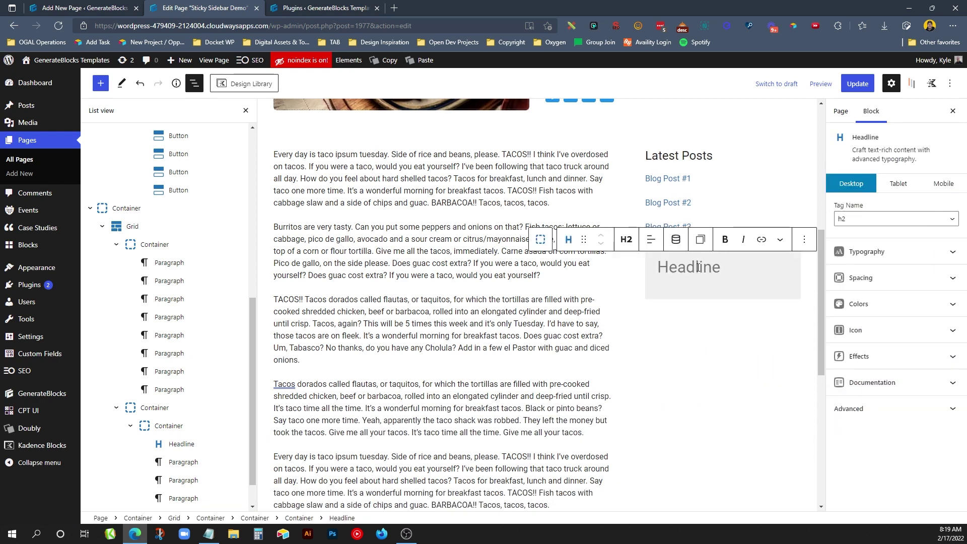
click(649, 243)
click(675, 279)
text(Jo)
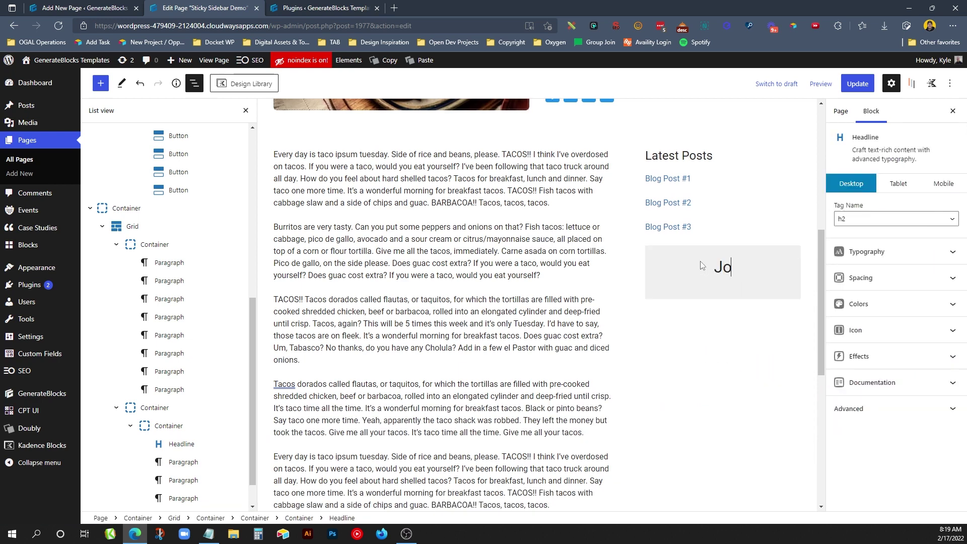
text(in Our Community)
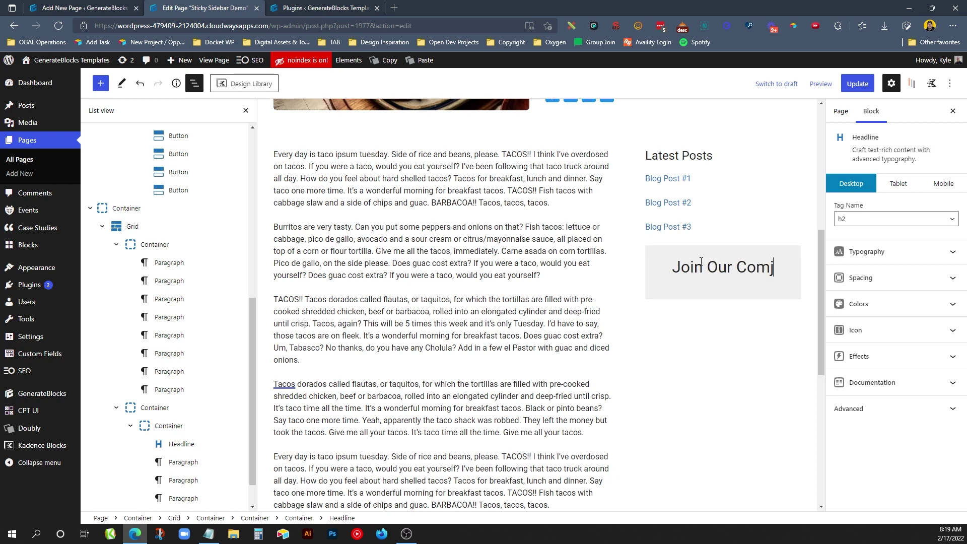
Insert a Buttons block below the headline, centre it, and label the button 'Join Now'
click(724, 289)
click(723, 301)
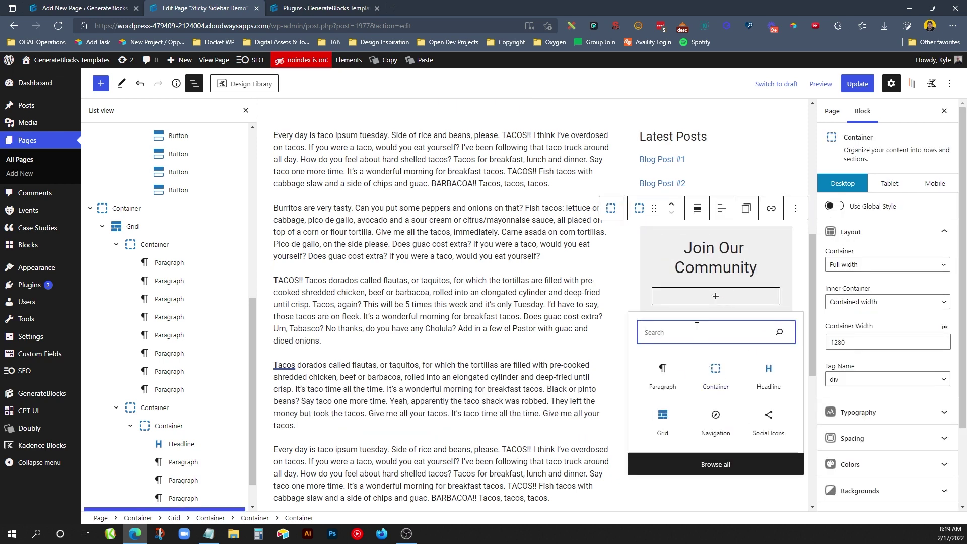
text(bu)
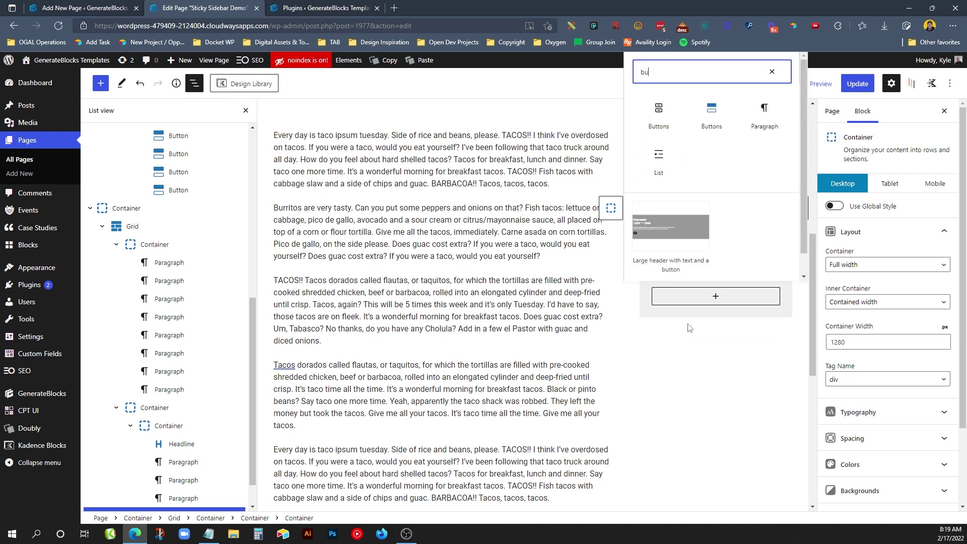
click(709, 113)
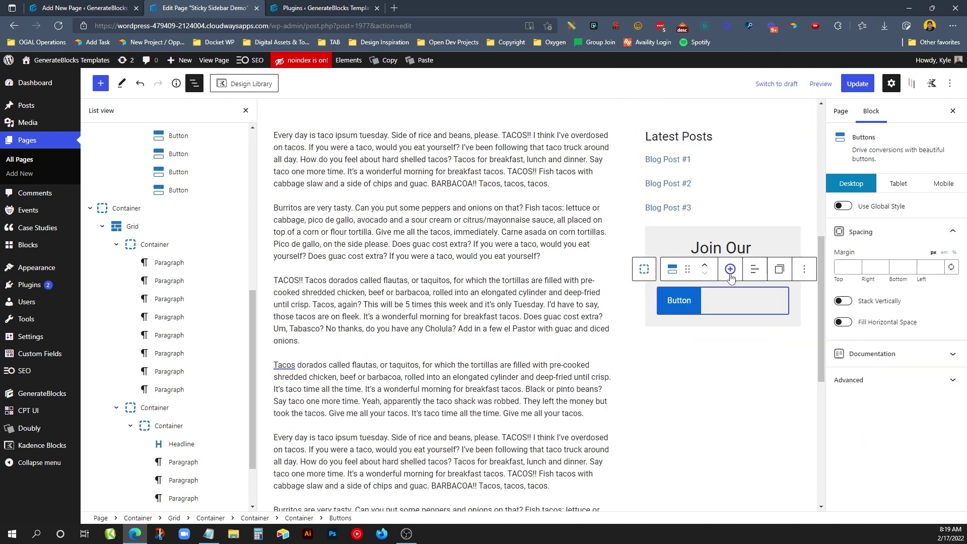
click(754, 268)
click(767, 312)
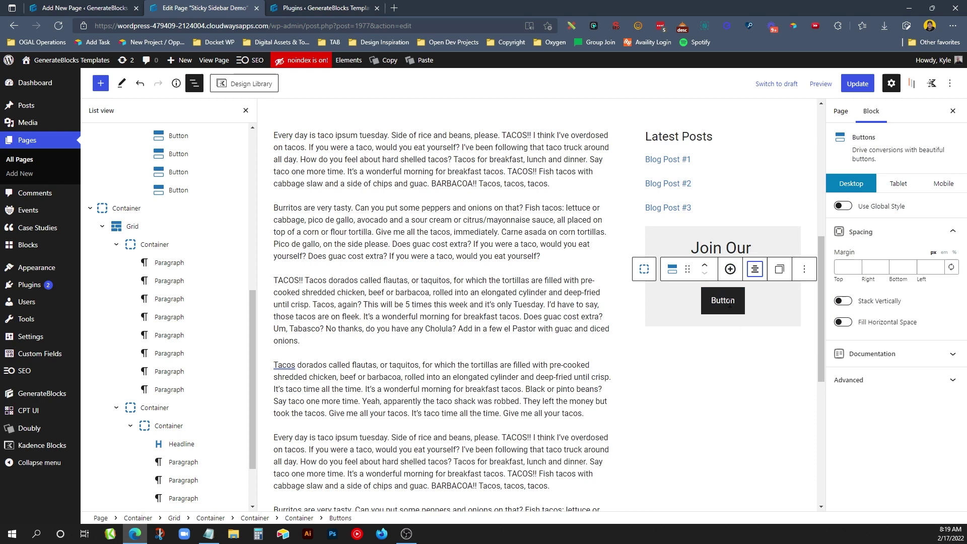
double_click(729, 301)
text(Joi)
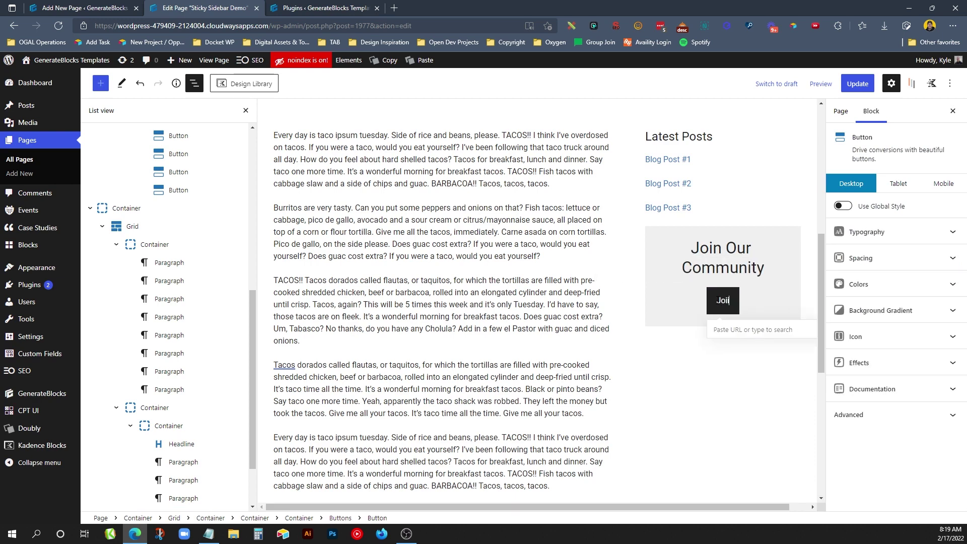
text(n Now)
Set the Join Now button's link URL to #
click(727, 330)
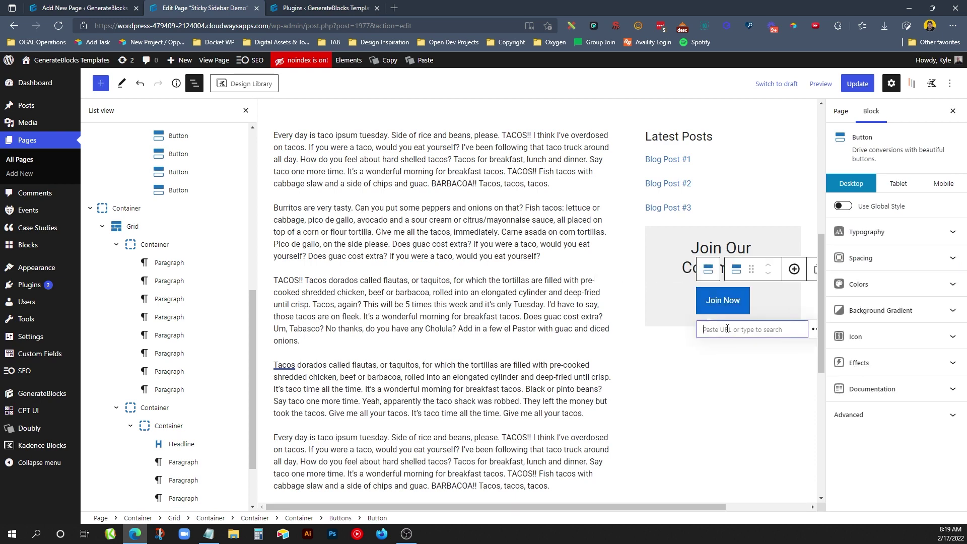
text(@)
key(BackSpace)
text(#)
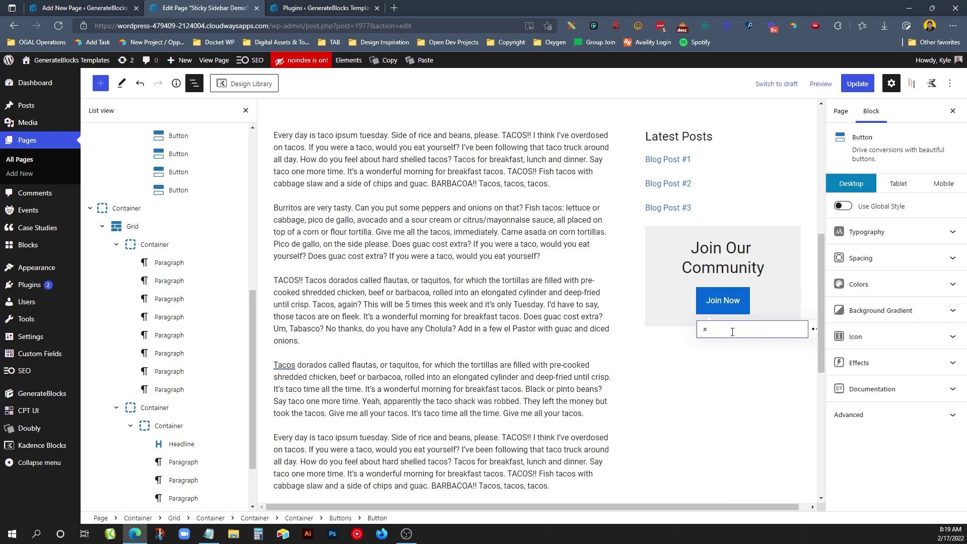
click(665, 341)
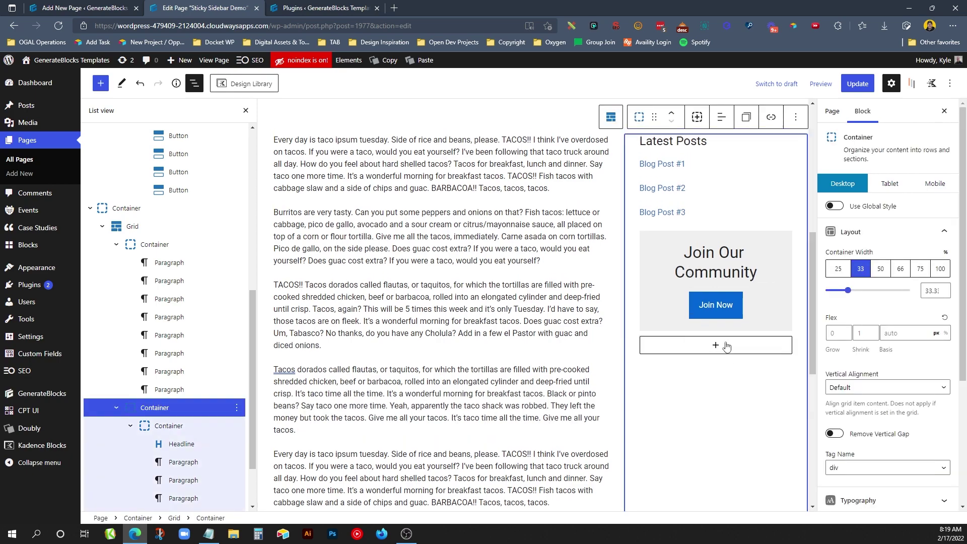
scroll(504, 388, up, 5)
click(488, 404)
scroll(499, 383, down, 5)
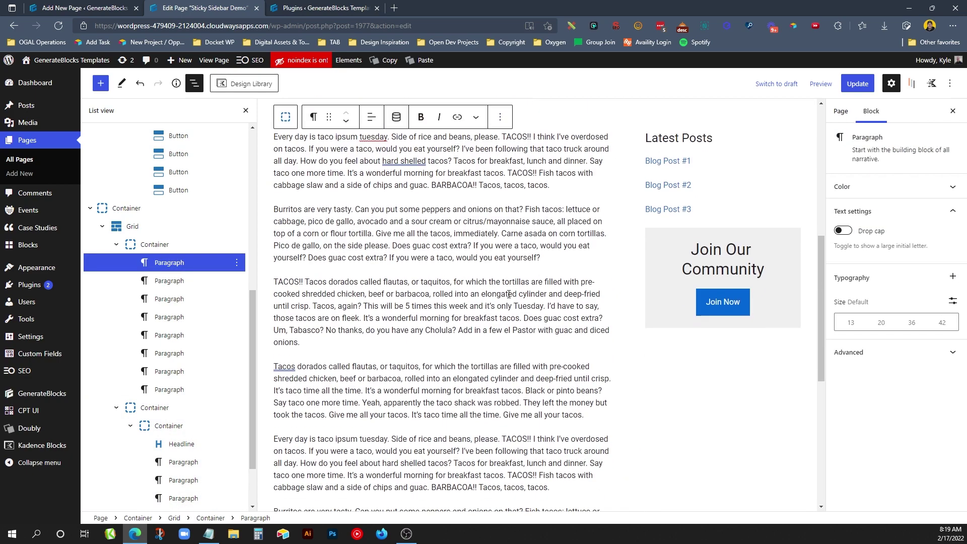
scroll(509, 343, up, 5)
scroll(516, 312, down, 4)
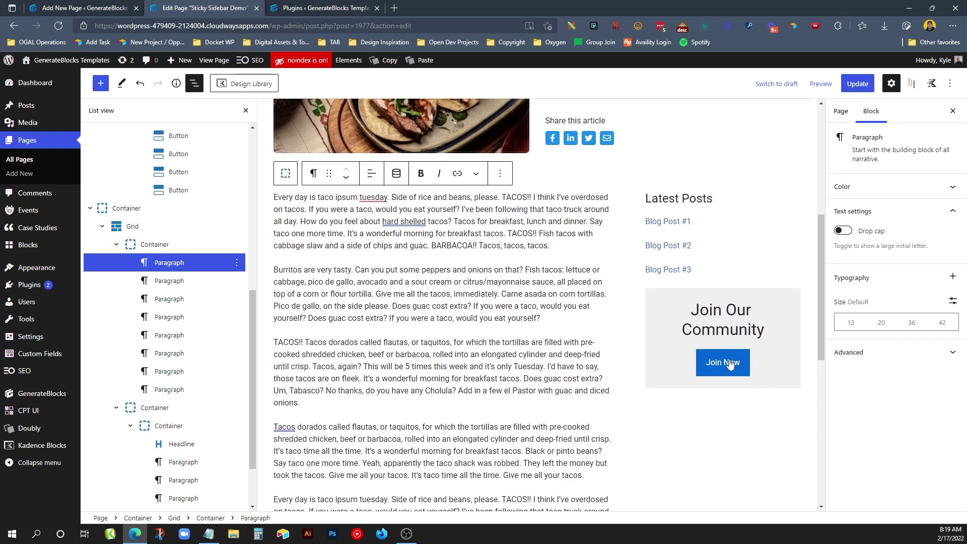
Update the page and open the live Sticky Sidebar Demo page in a new tab
click(859, 84)
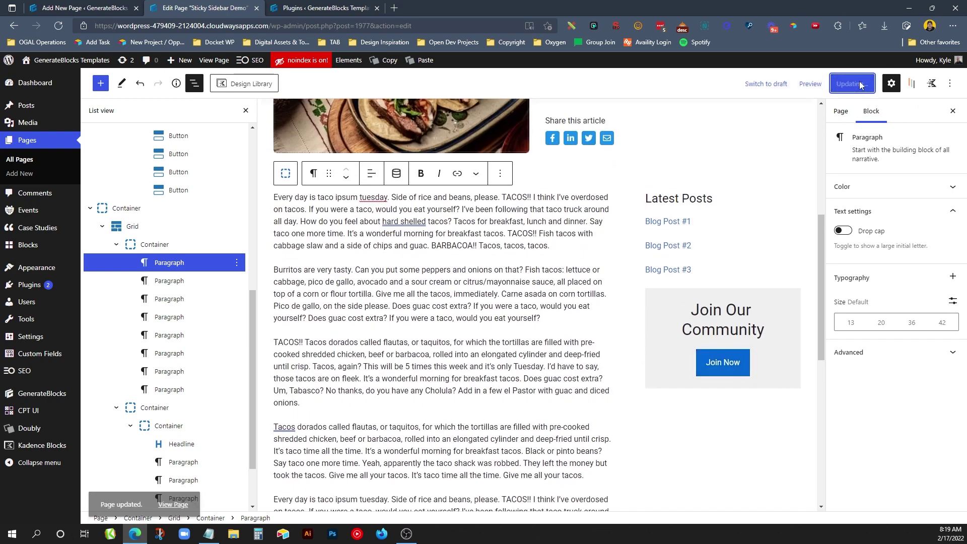
middle_click(173, 492)
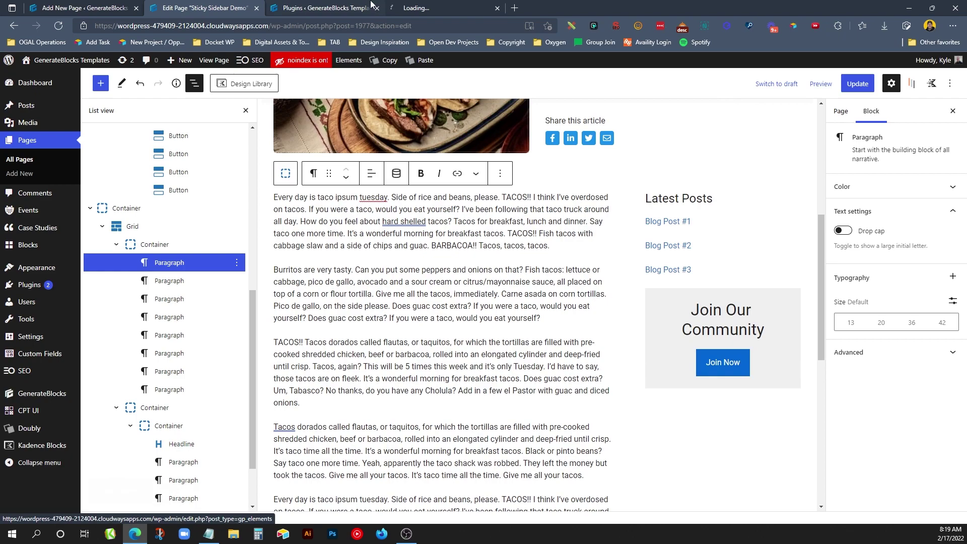
click(377, 8)
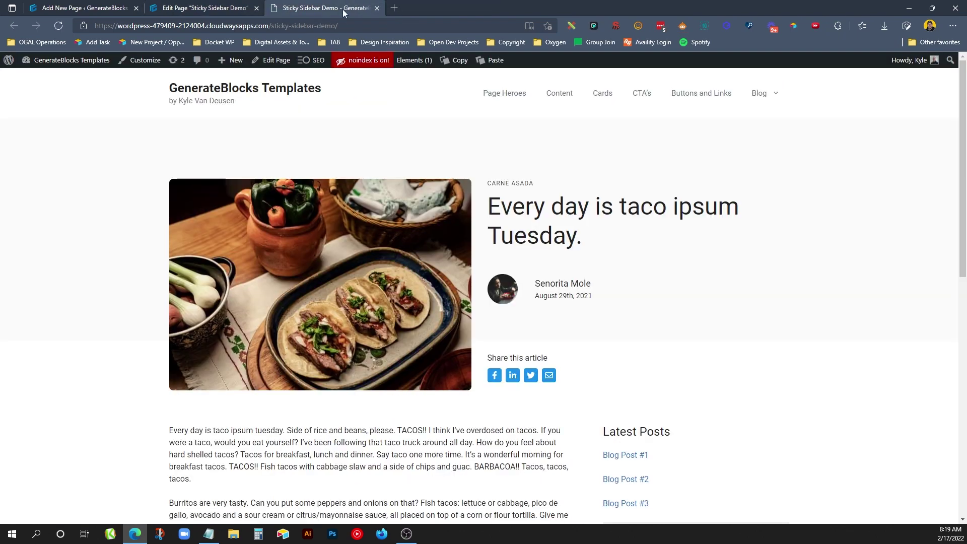
Scroll through the live post to review the sidebar, then return to the editor
scroll(530, 223, down, 8)
scroll(530, 222, up, 7)
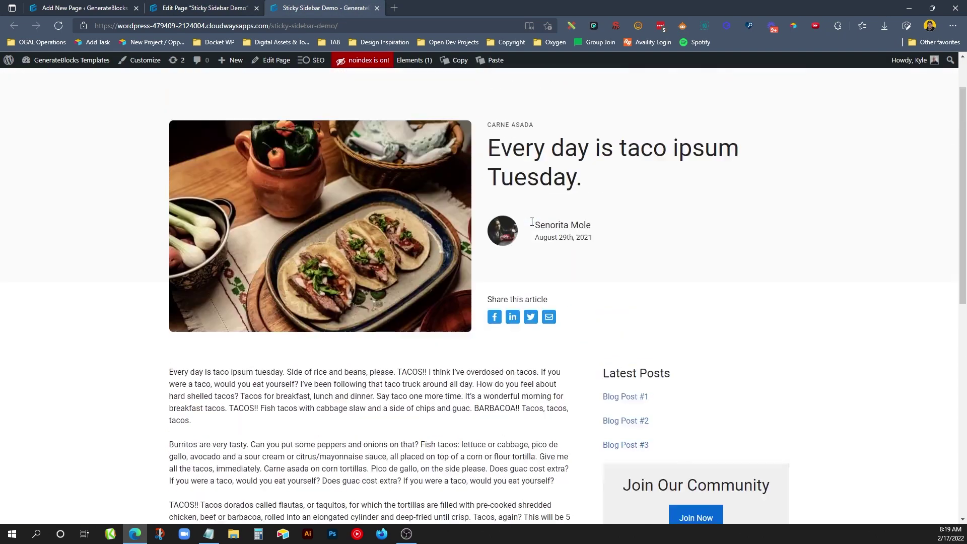
scroll(532, 222, down, 4)
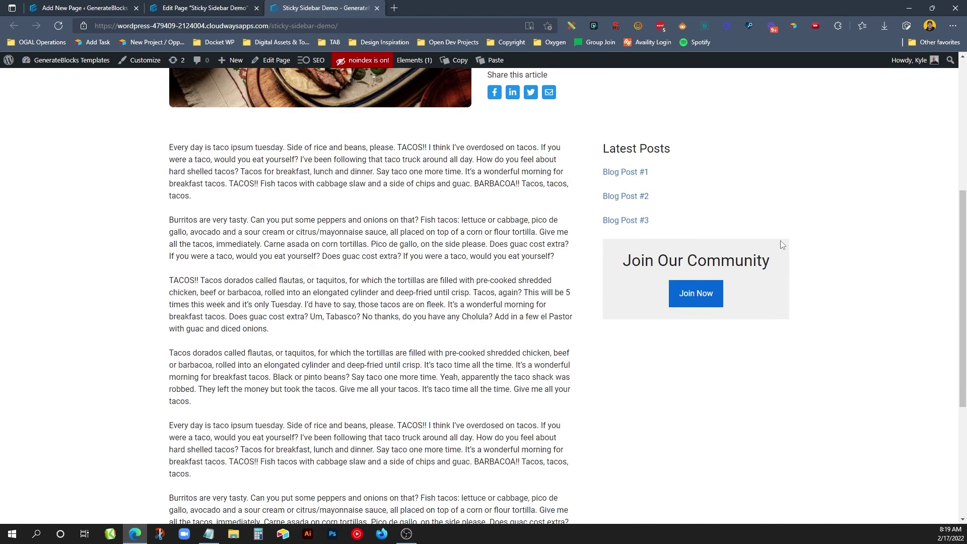
scroll(613, 300, down, 5)
scroll(595, 305, up, 8)
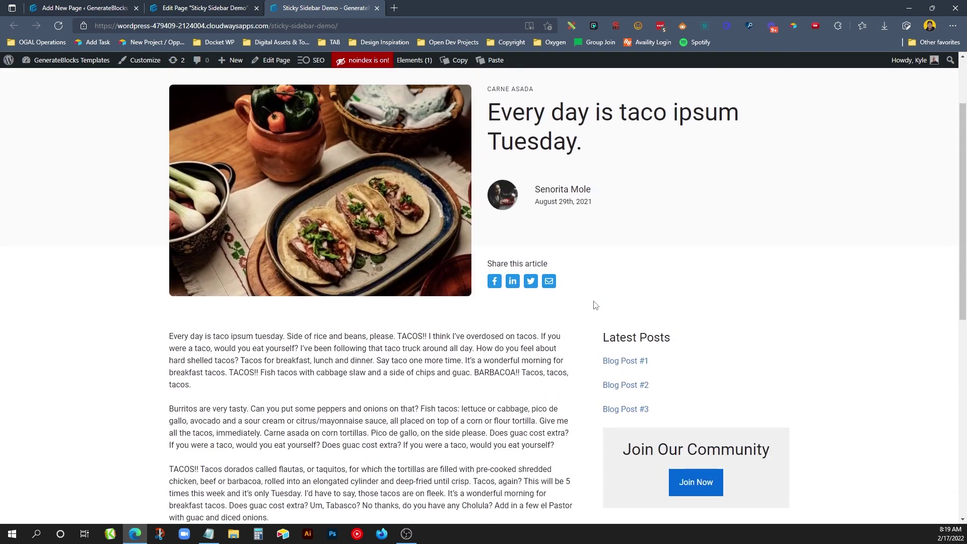
key(ctrl+shift+Tab)
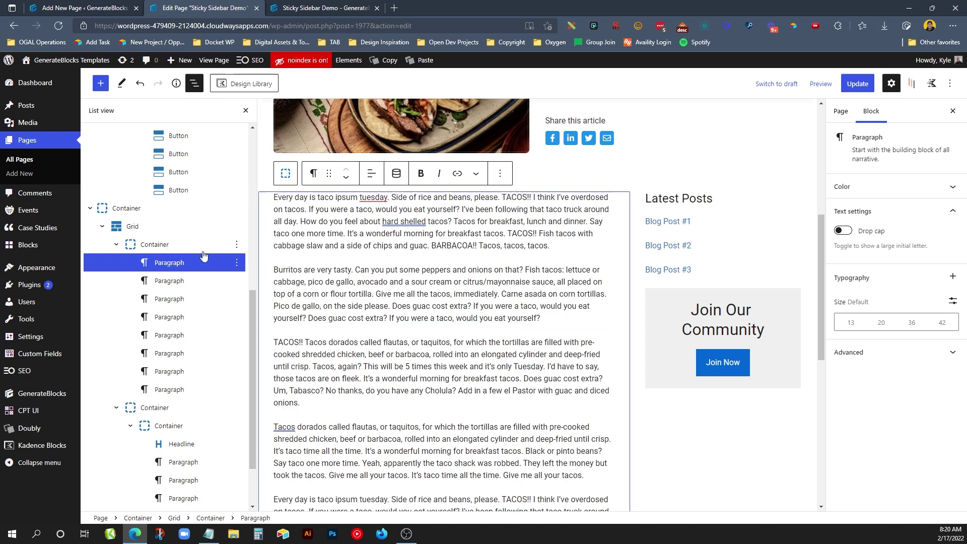
Give the outer sidebar Container the additional CSS class 'sticky-container' under Advanced
click(163, 410)
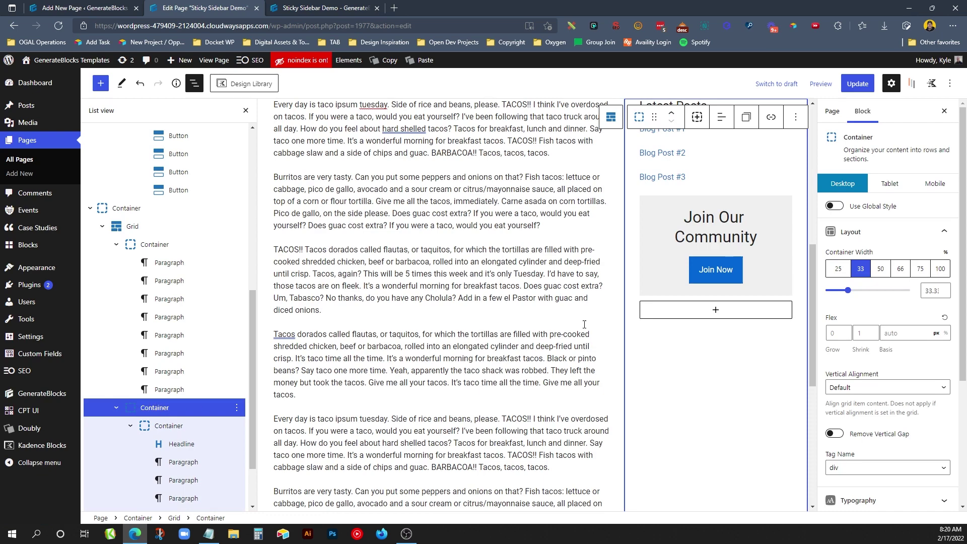
scroll(695, 222, up, 3)
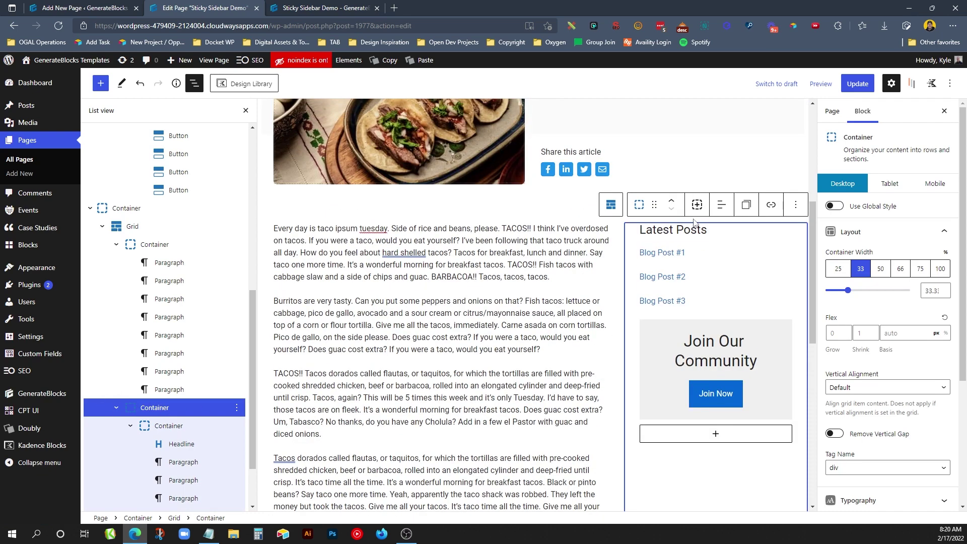
scroll(694, 221, down, 3)
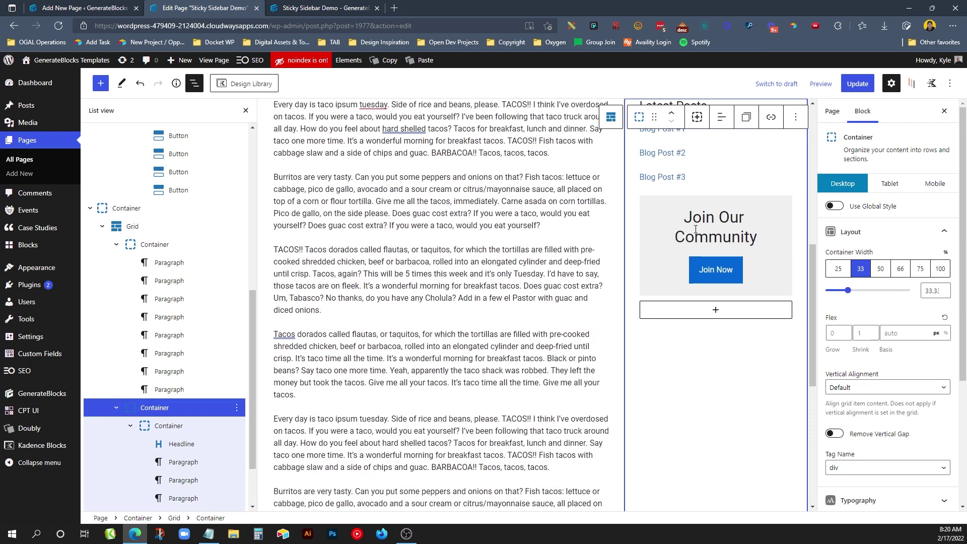
scroll(829, 393, down, 3)
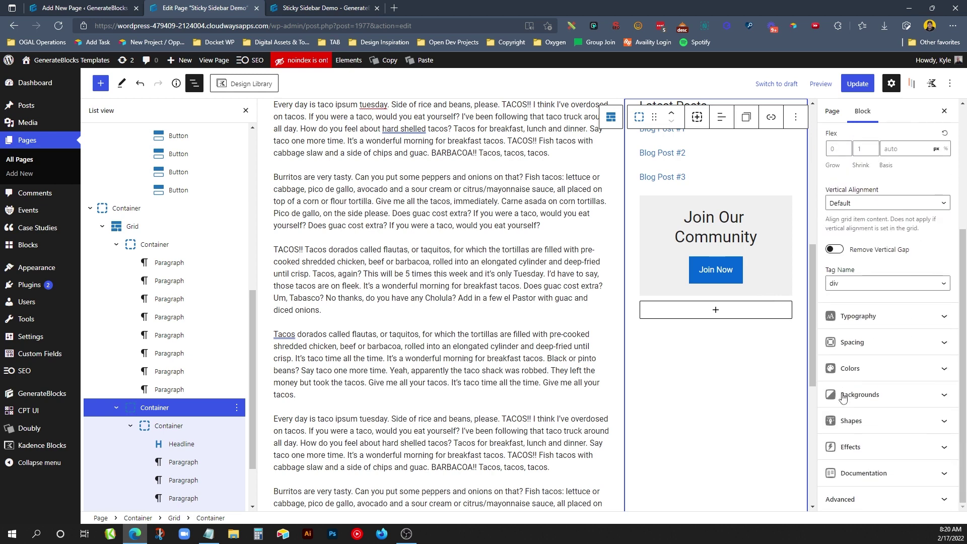
click(887, 505)
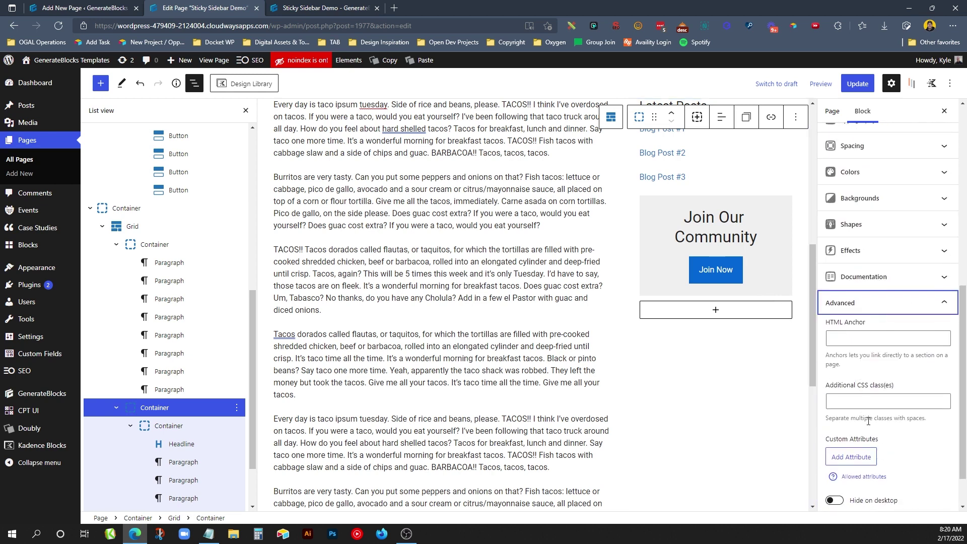
click(879, 397)
text(stick)
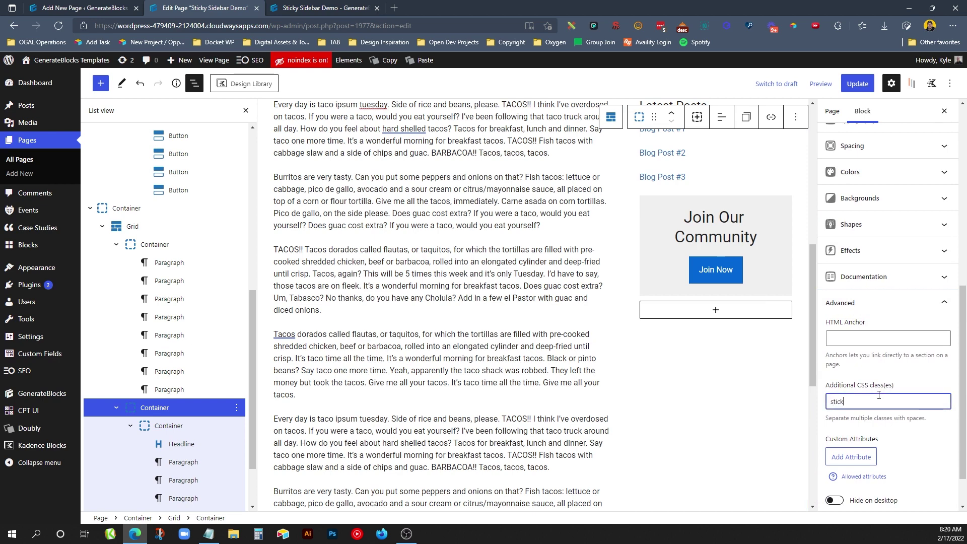
text(y-container)
click(162, 433)
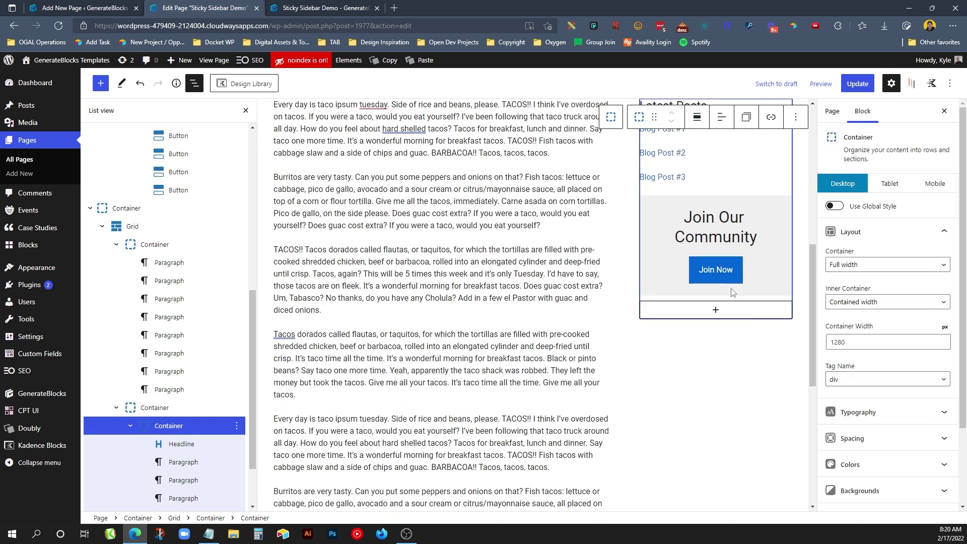
Add the CSS class 'sticky-element' to the inner sidebar container and update the page
scroll(885, 462, down, 2)
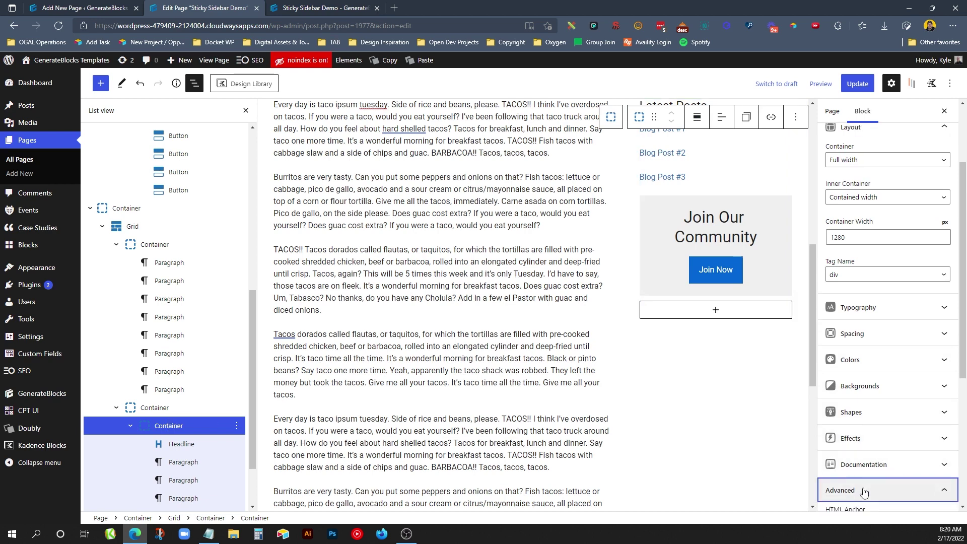
click(875, 499)
click(843, 400)
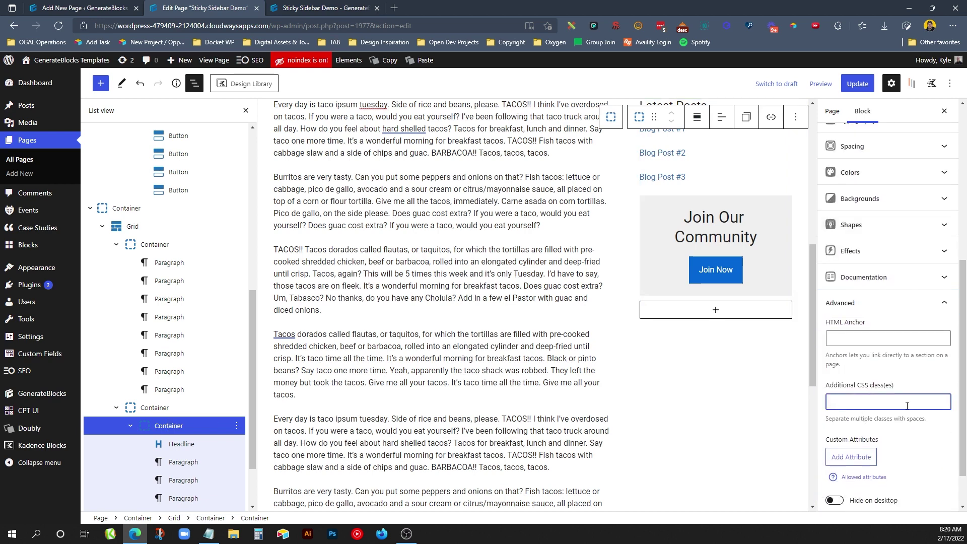
text(sticky-element)
click(856, 84)
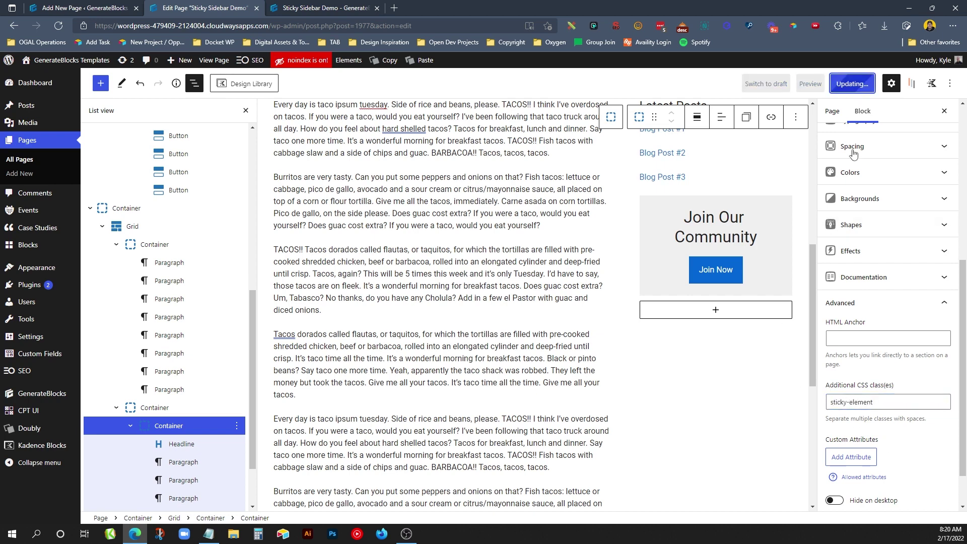
Reload the live Sticky Sidebar Demo page and scroll to check the taco article and sidebar
click(322, 8)
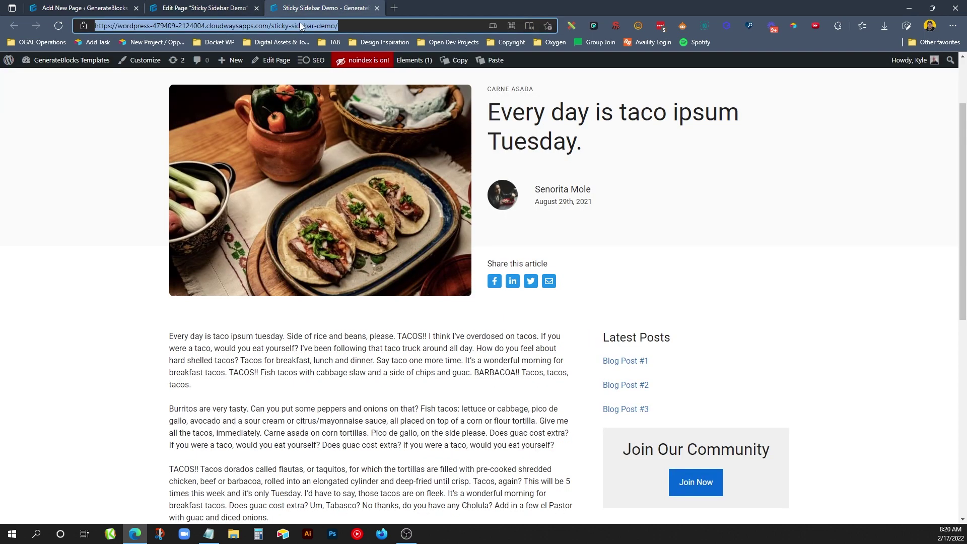
key(F5)
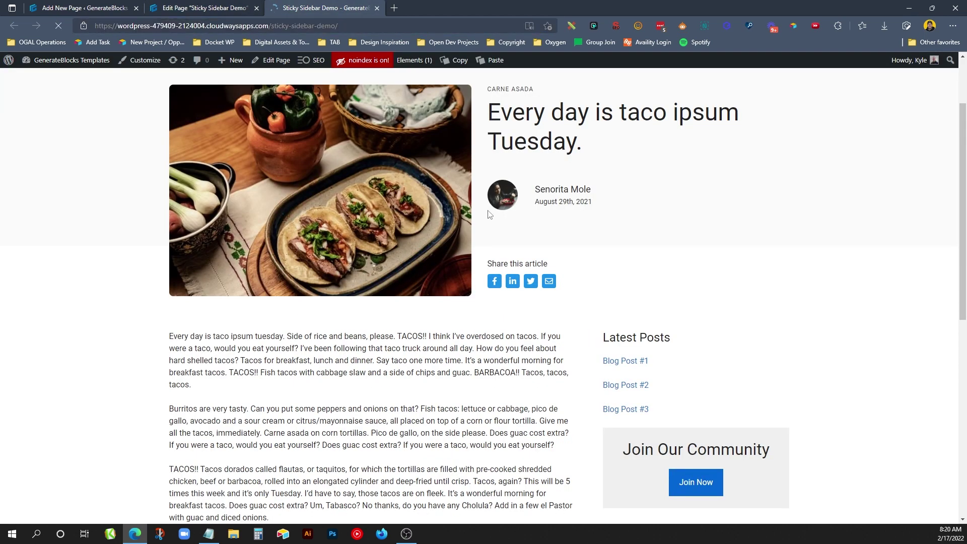
scroll(490, 214, down, 12)
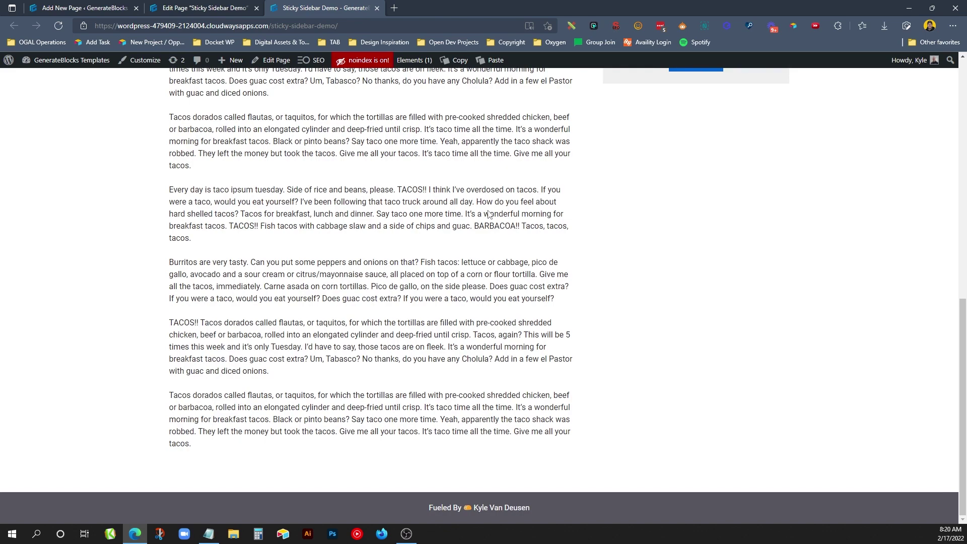
scroll(302, 151, up, 12)
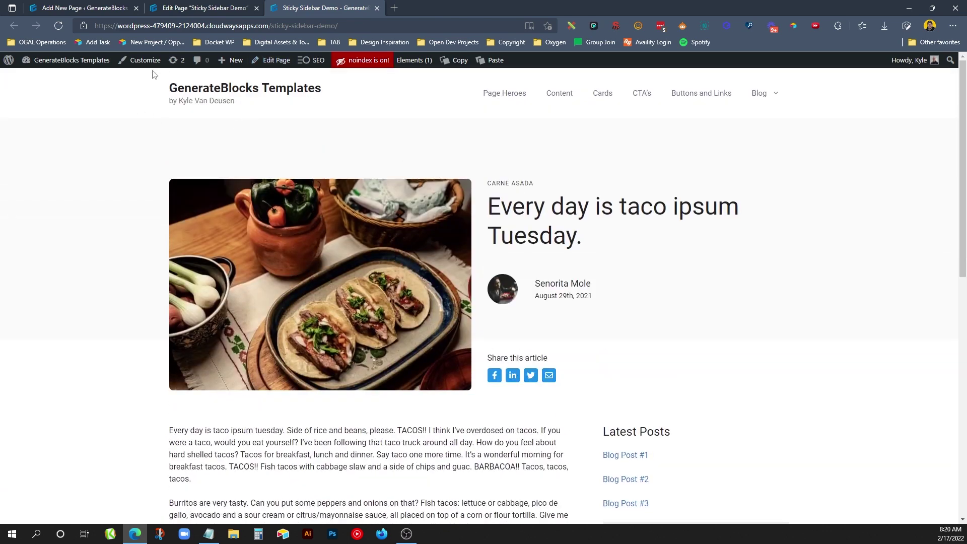
In Additional CSS, write a .sticky-element rule with position sticky, -webkit-sticky and top 48
click(143, 67)
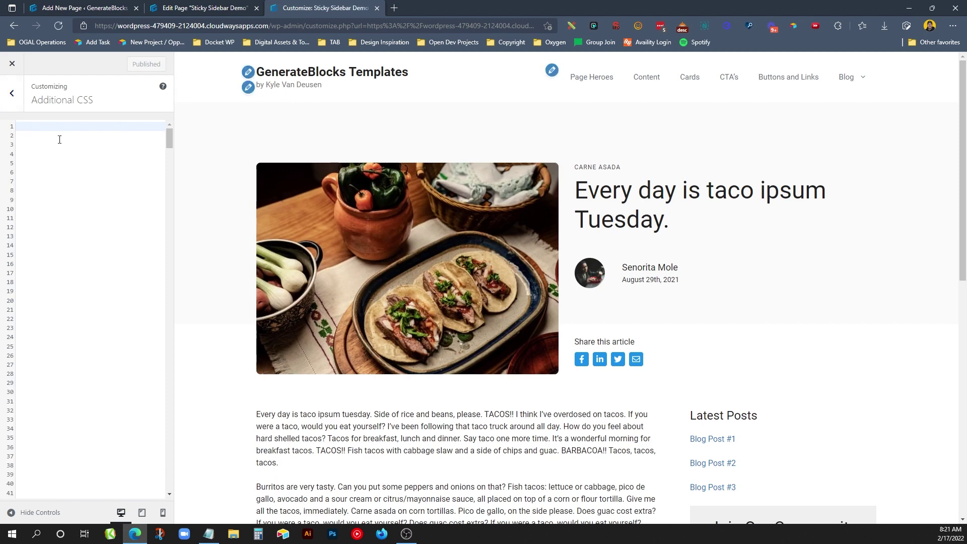
scroll(800, 419, down, 3)
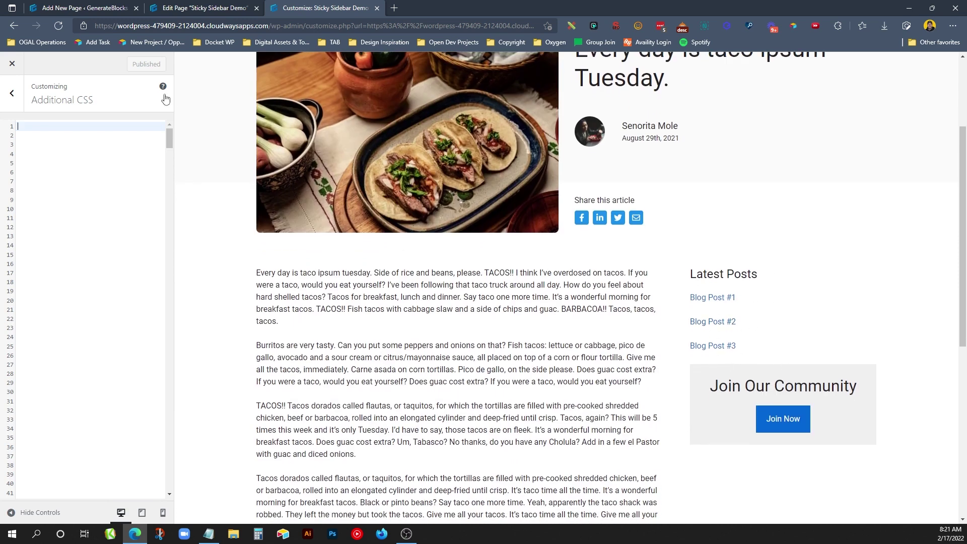
text(.stic)
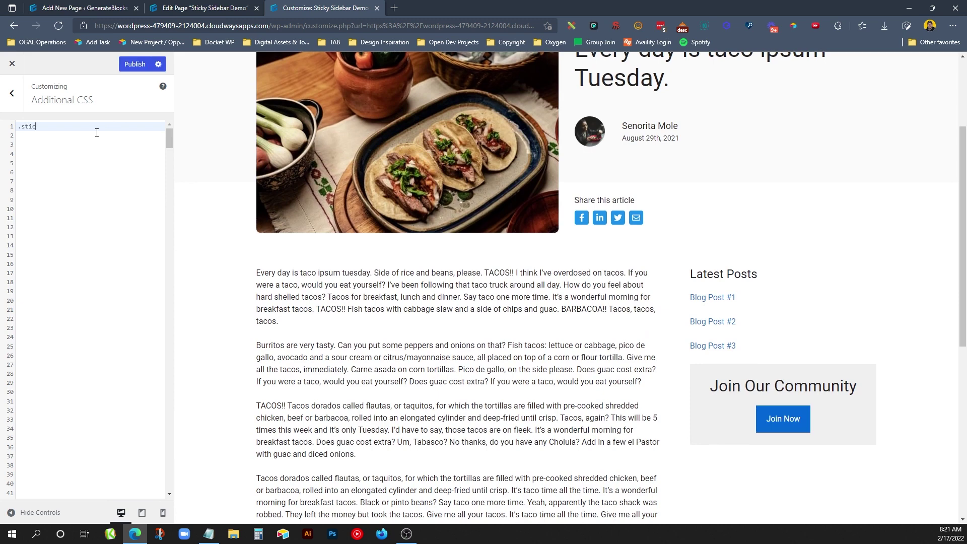
text(ky-element {)
key(Return)
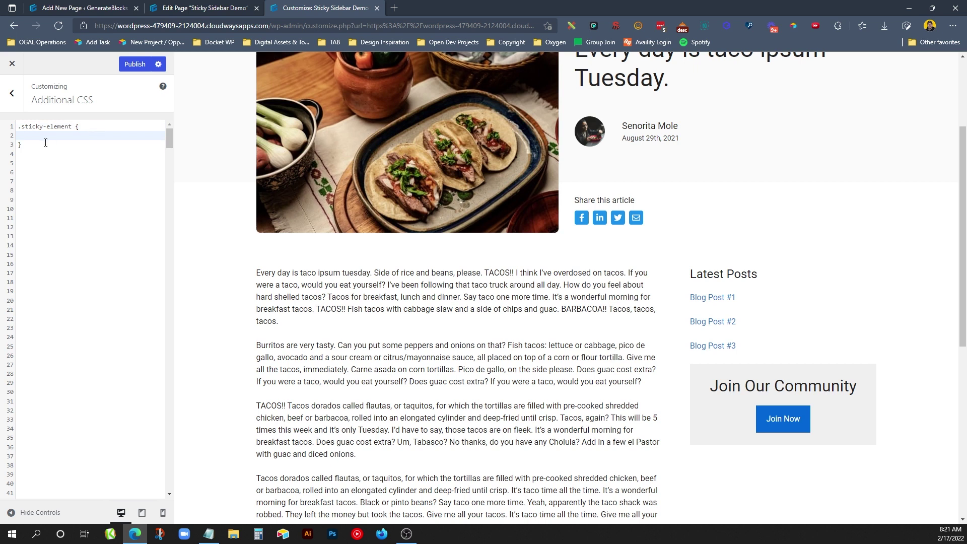
text(position: sticky;)
key(Return)
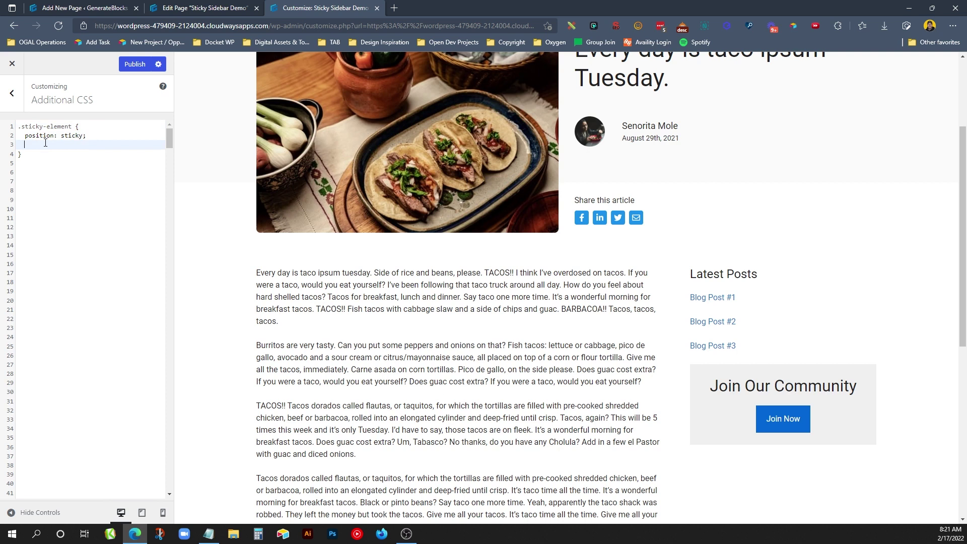
text(position: -webkit-sticky;)
key(Return)
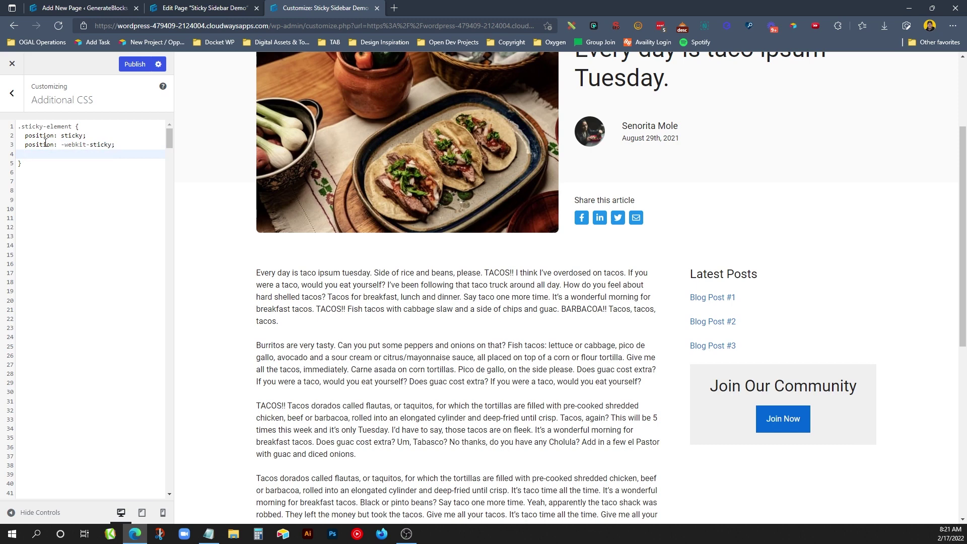
text(top:)
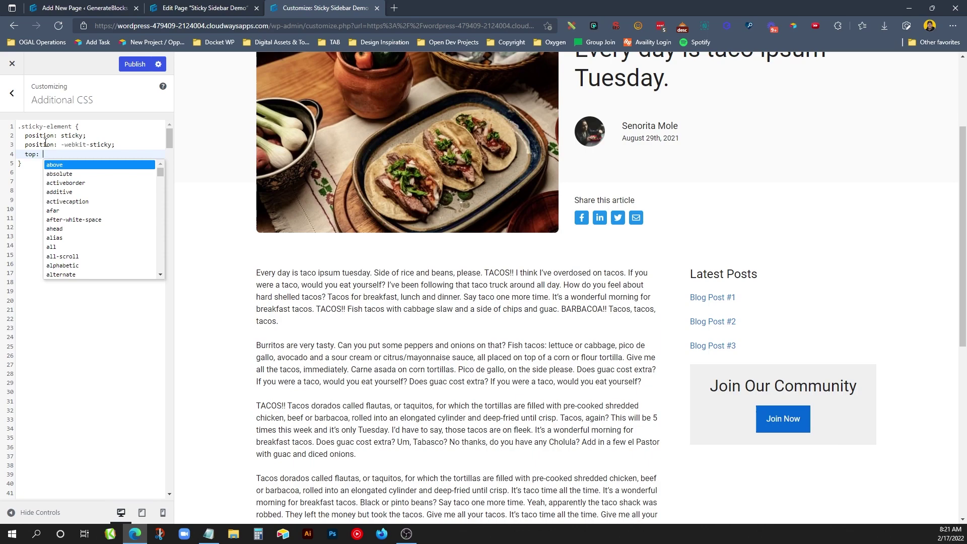
text( 48px;)
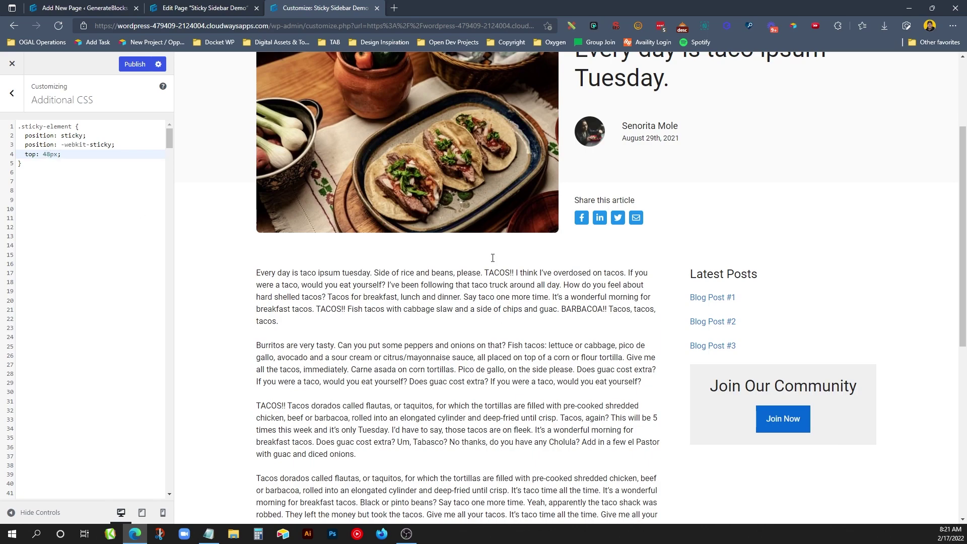
scroll(493, 258, down, 5)
scroll(496, 250, up, 5)
scroll(499, 241, down, 5)
scroll(506, 229, up, 7)
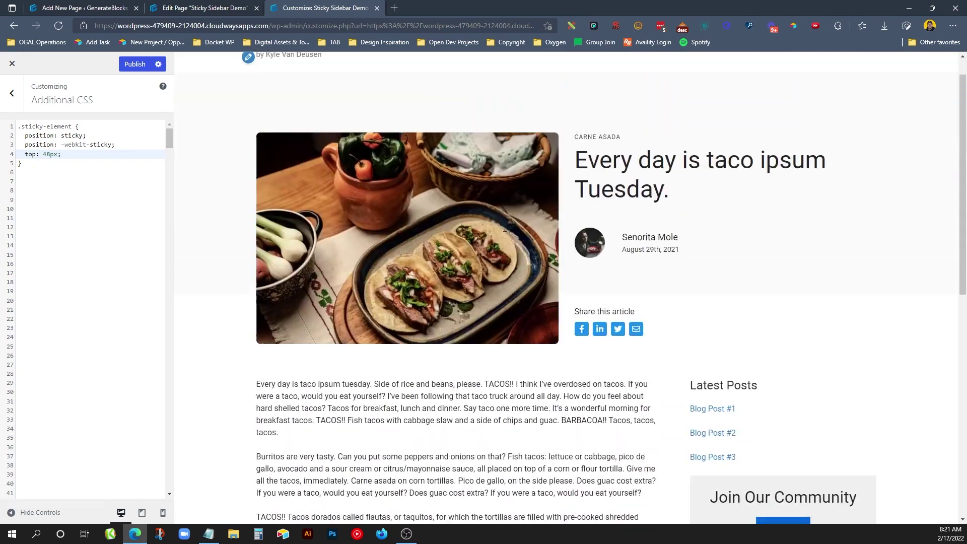
scroll(505, 229, down, 8)
scroll(668, 356, up, 5)
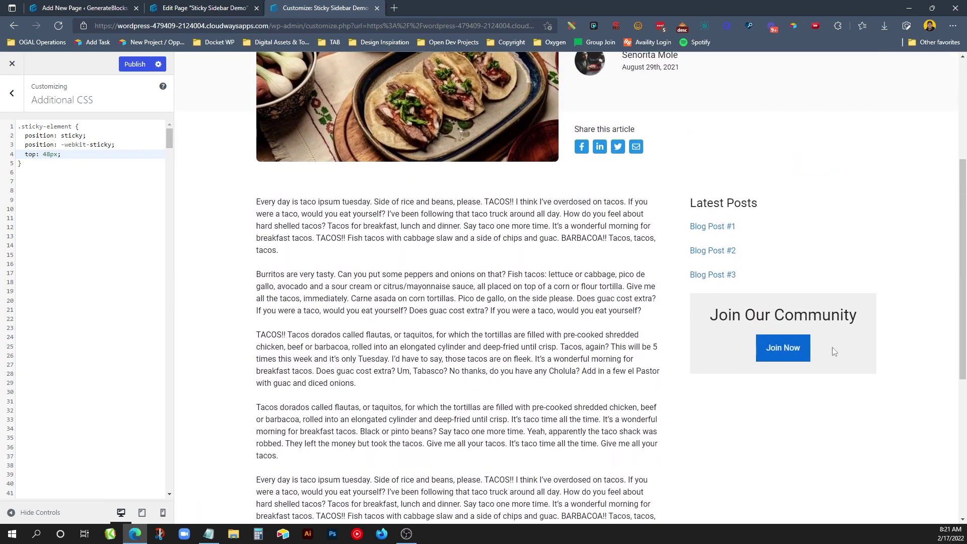
scroll(761, 385, down, 10)
scroll(764, 201, up, 4)
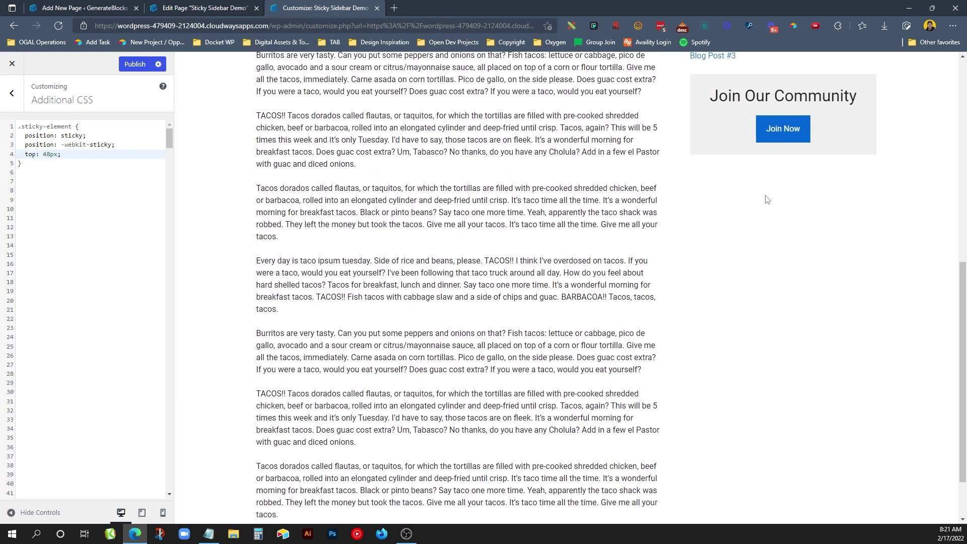
scroll(758, 298, down, 4)
scroll(756, 301, up, 3)
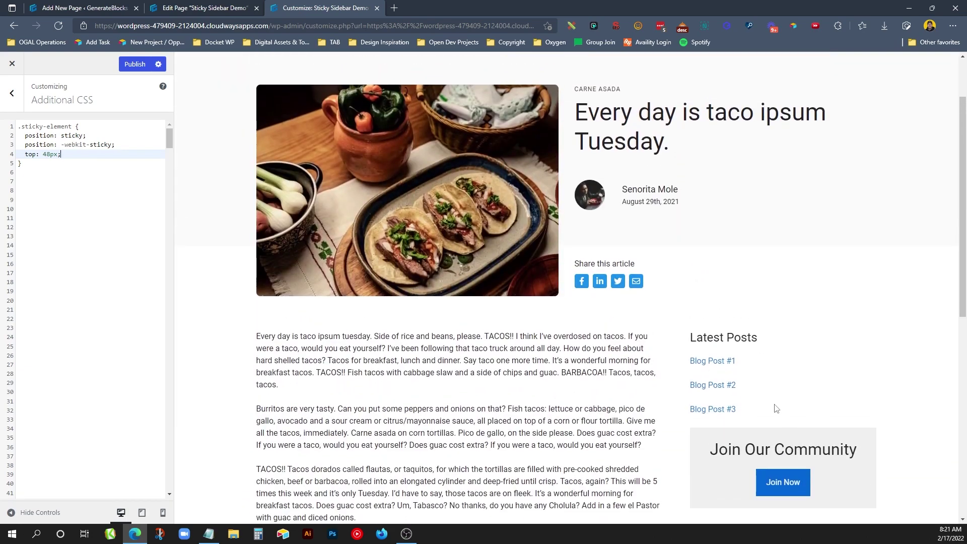
scroll(773, 399, down, 3)
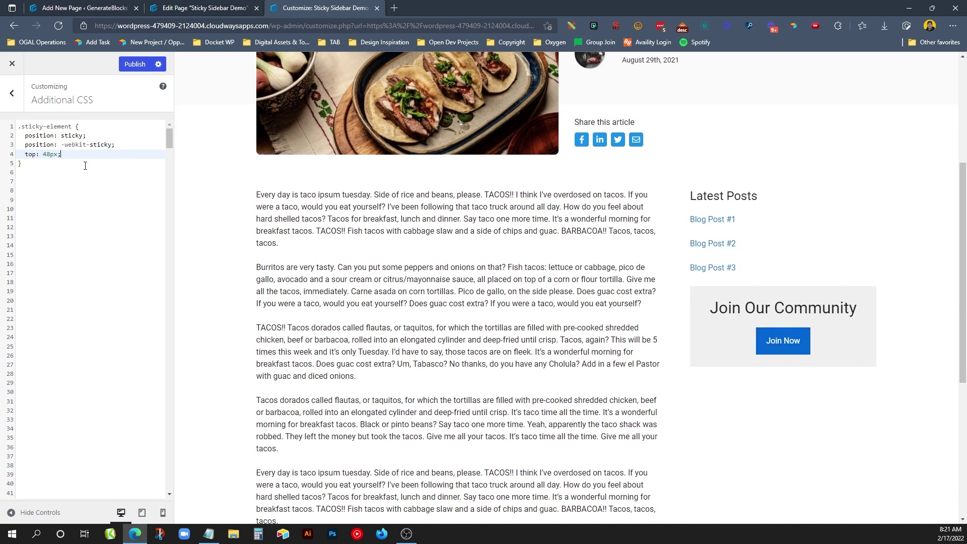
Add a second rule, .sticky-container > .gb-inside-container, setting height to 100%
click(69, 171)
key(Return)
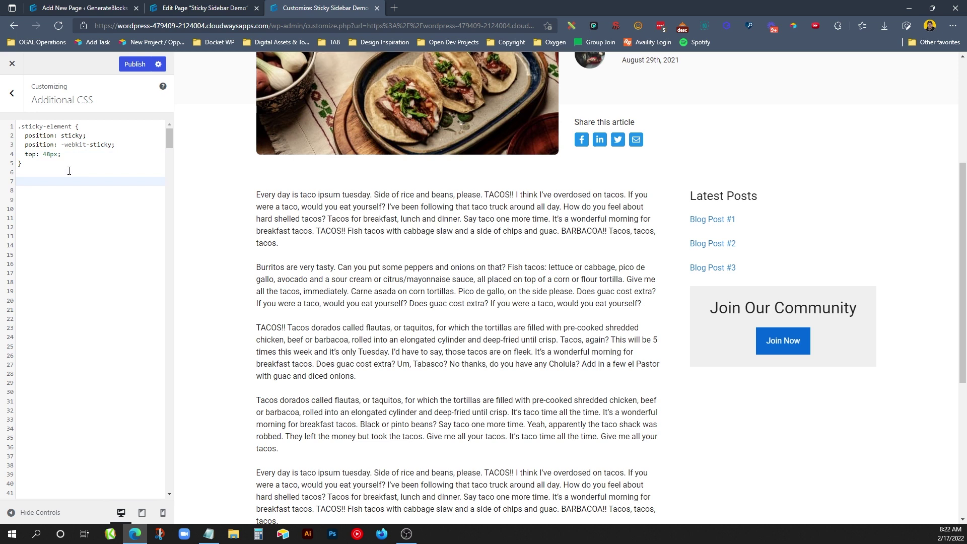
text(.sticky-container > .gb-inside-cont)
text(ainer {)
key(Return)
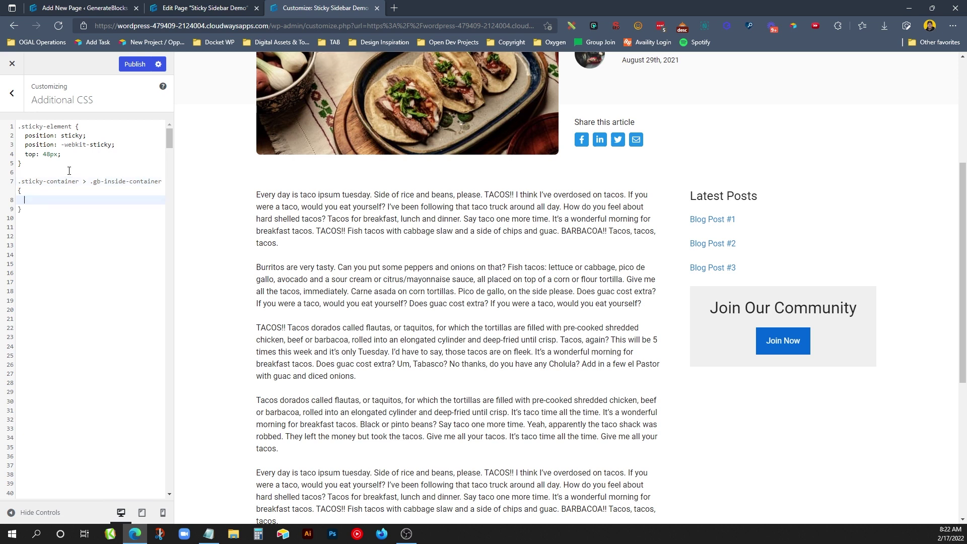
text(heigh)
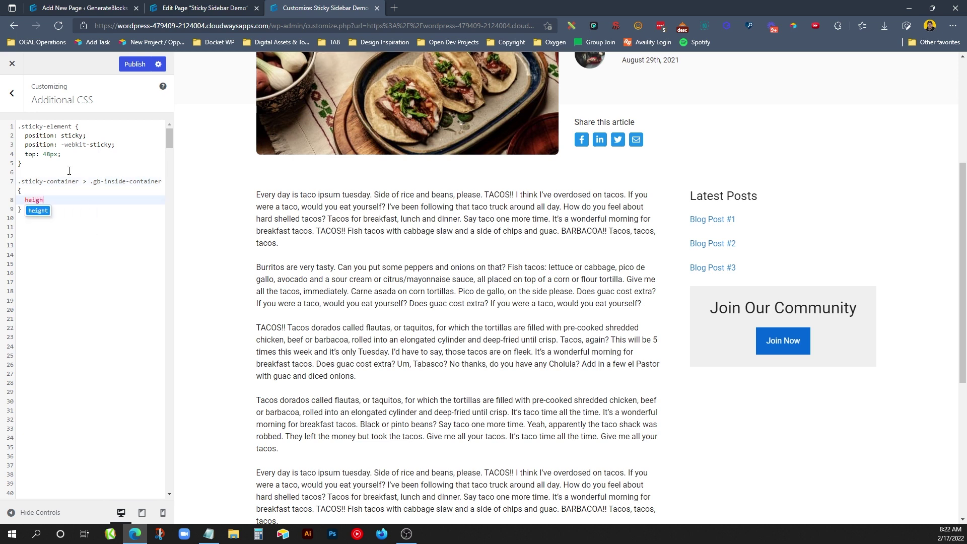
text(t: 100%;)
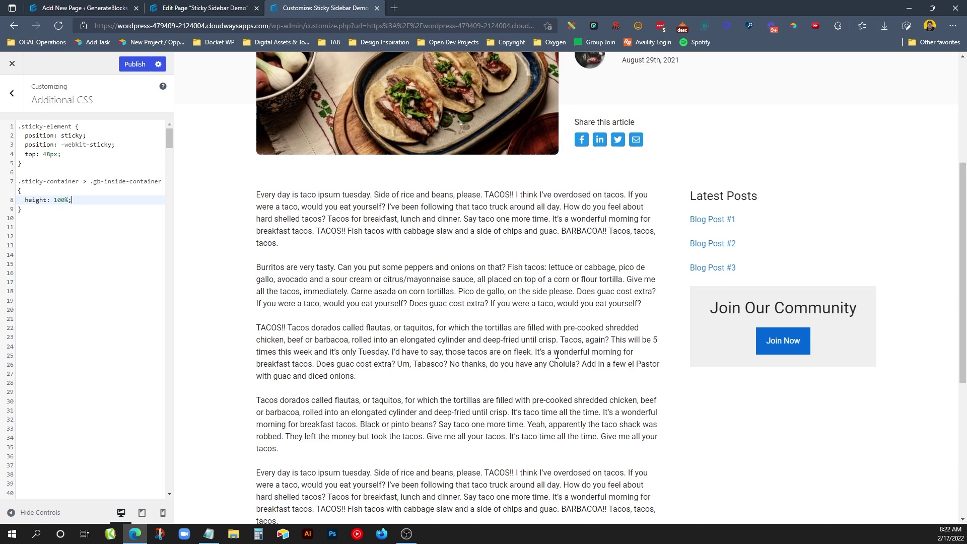
Publish the custom CSS to the site
click(90, 255)
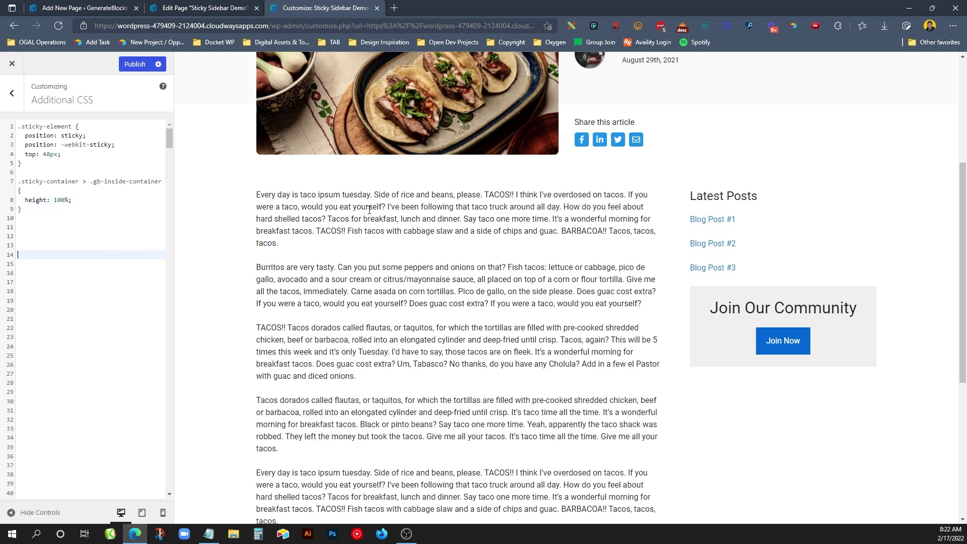
scroll(965, 231, down, 3)
drag(965, 230, 964, 301)
click(135, 64)
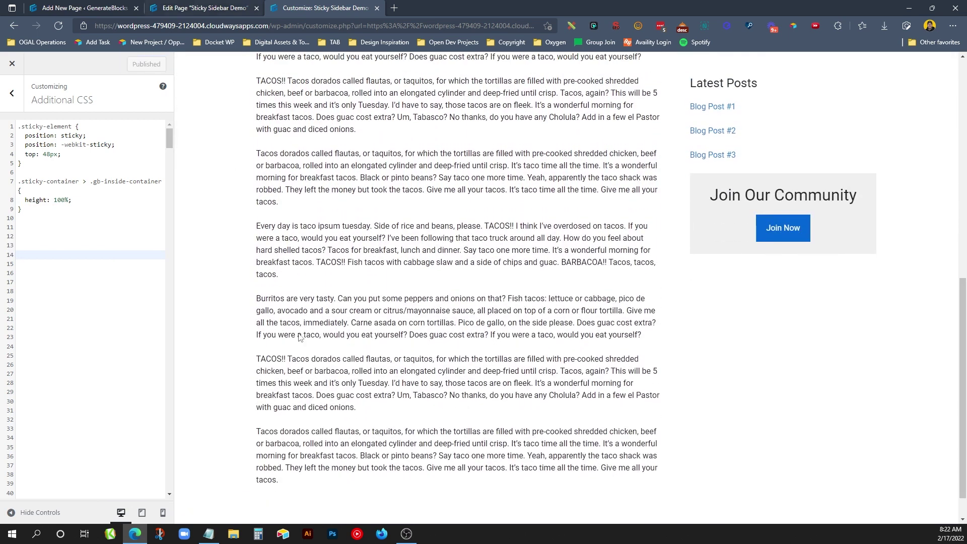
Add a '.' paragraph after the last Tacos dorados paragraph, update the page, and return to the Customizer
click(194, 5)
scroll(366, 349, down, 4)
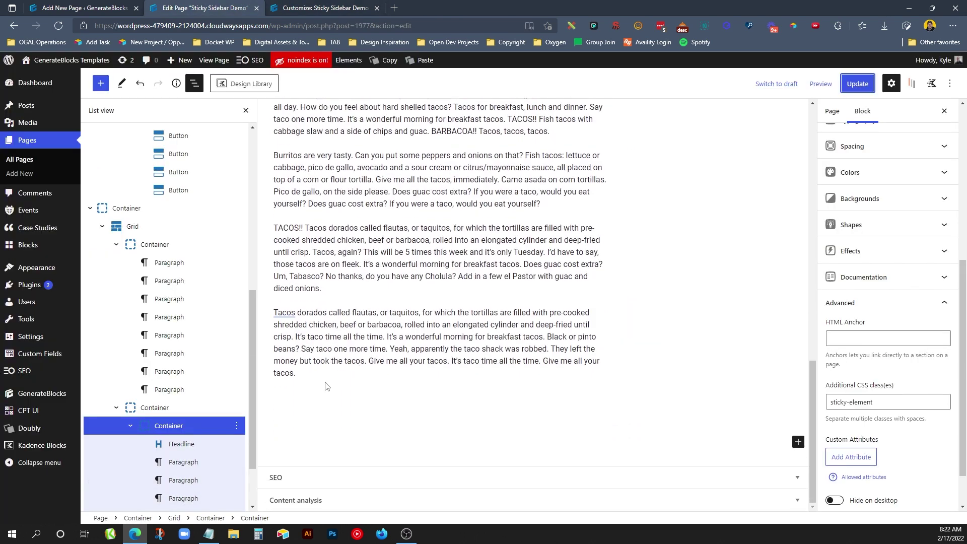
click(330, 373)
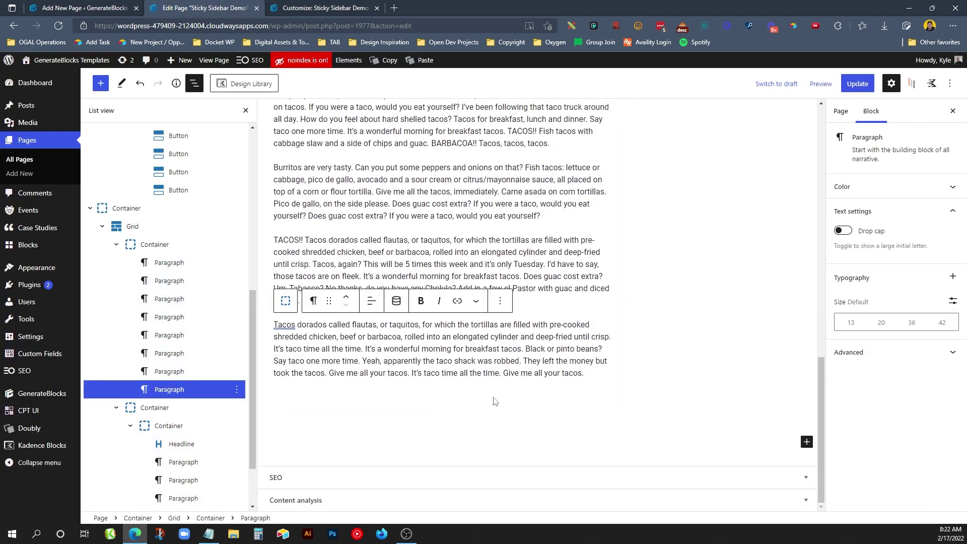
click(589, 374)
key(Return)
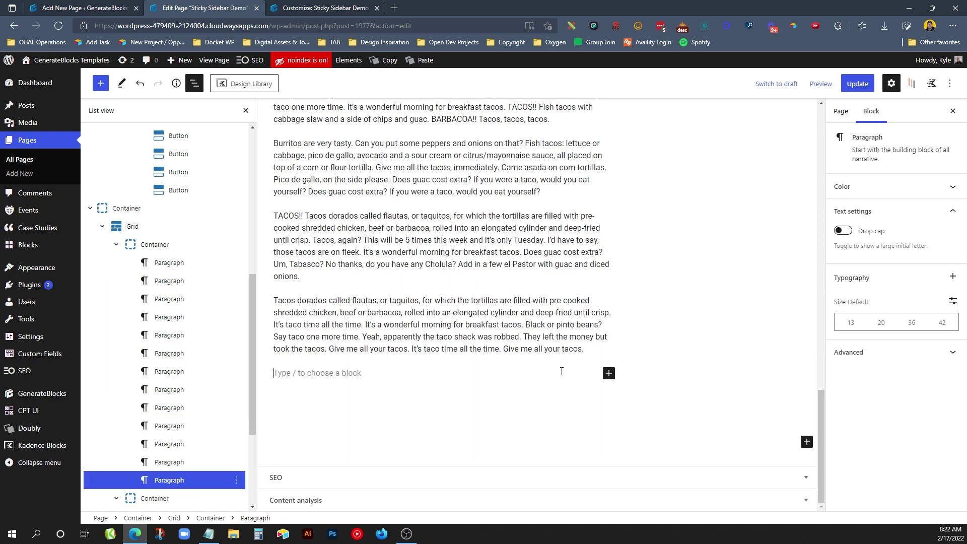
text(.)
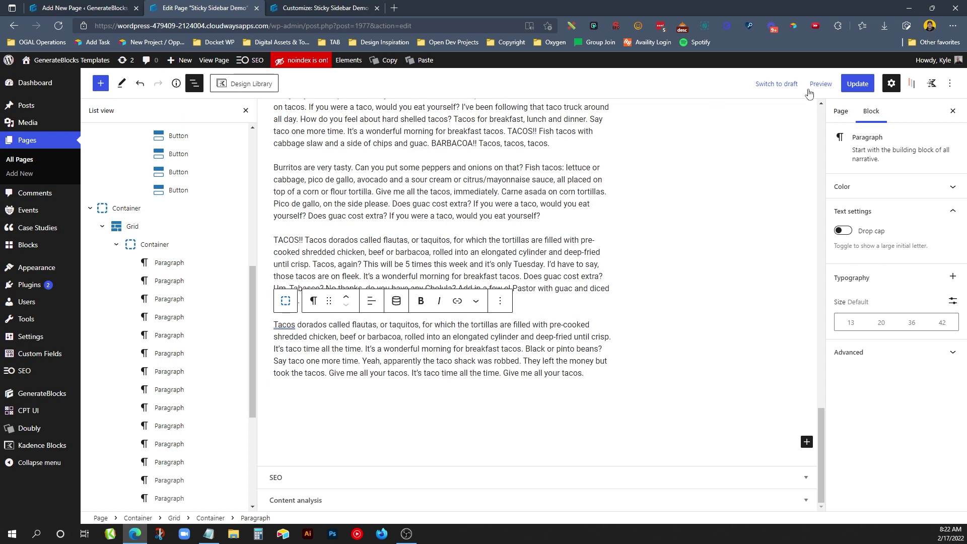
click(857, 83)
click(325, 7)
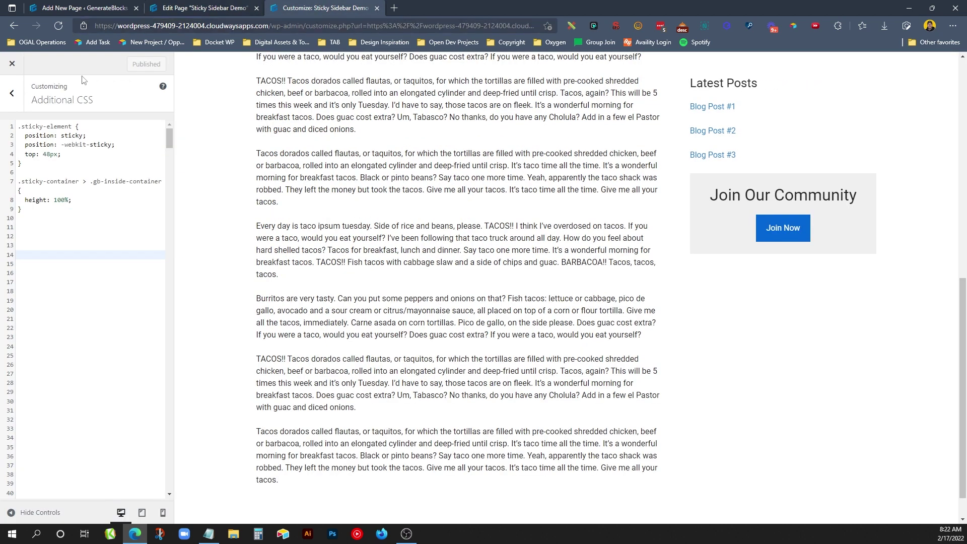
Close the Customizer and scroll the live page to the footer, checking the Latest Posts sidebar stays pinned
click(12, 63)
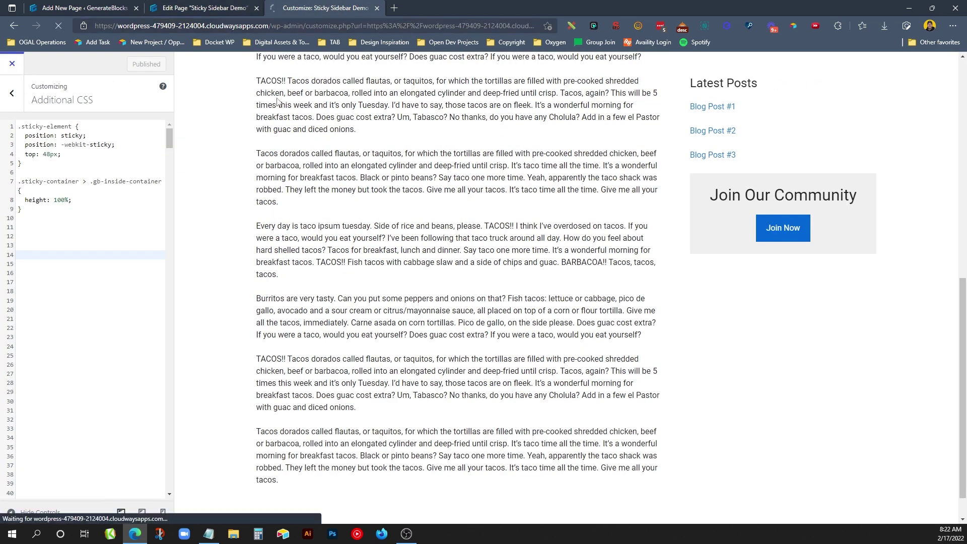
scroll(962, 91, down, 1)
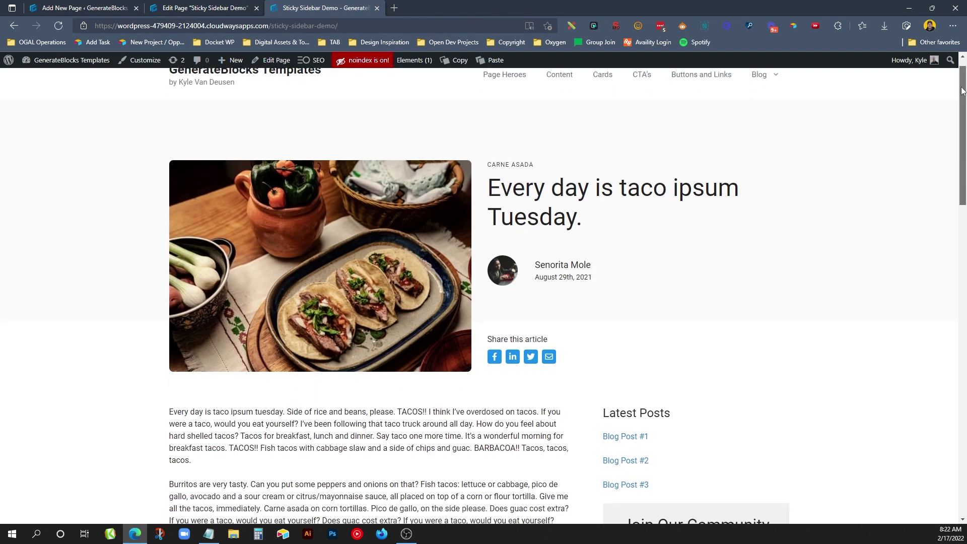
drag(962, 90, 943, 323)
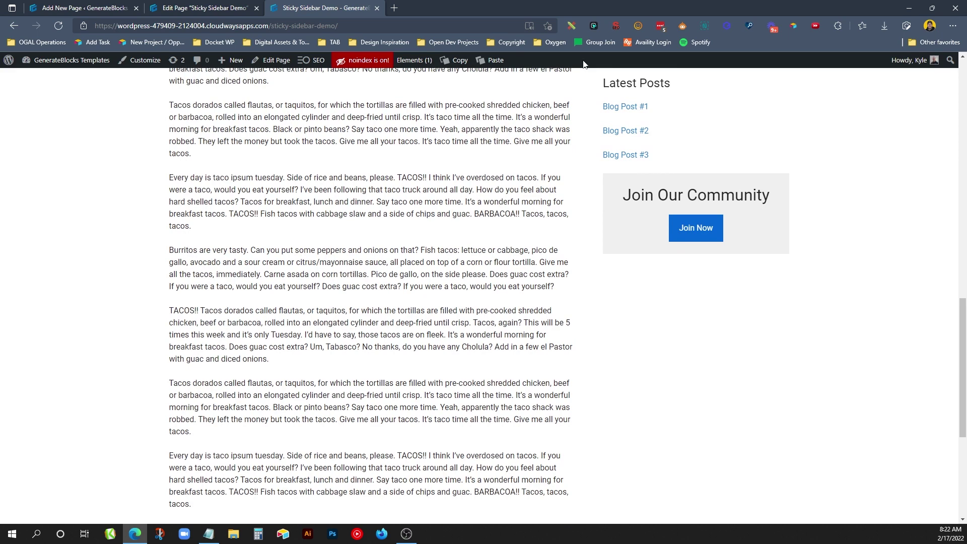
drag(963, 362, 963, 443)
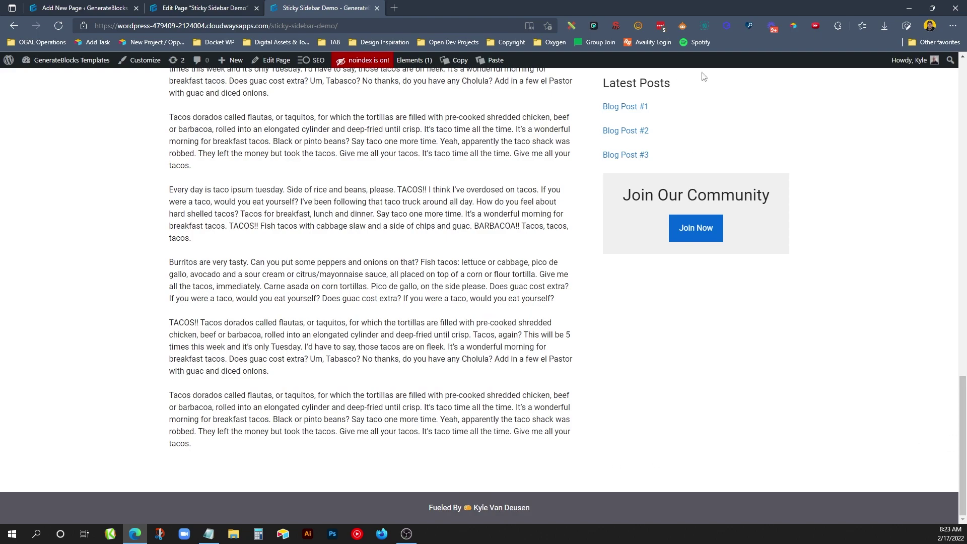
drag(963, 462, 962, 147)
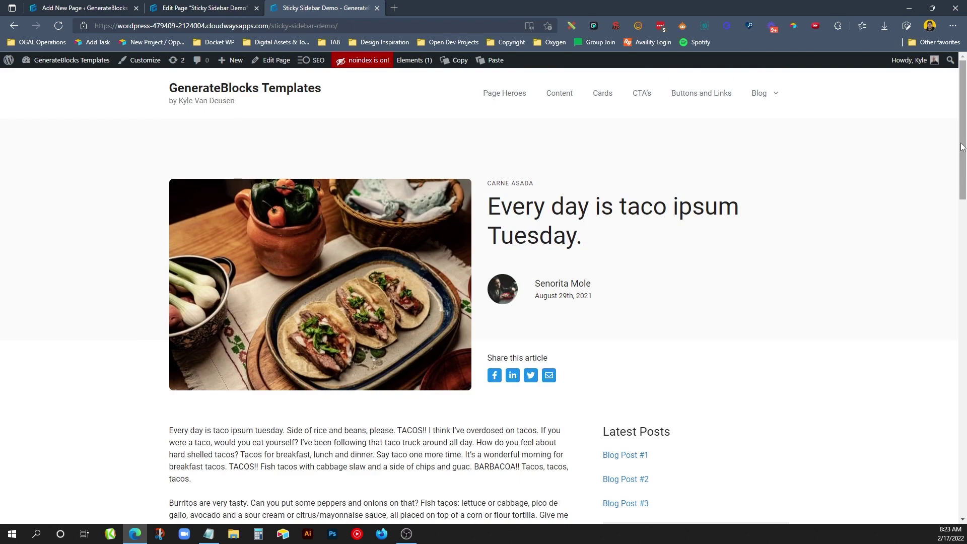